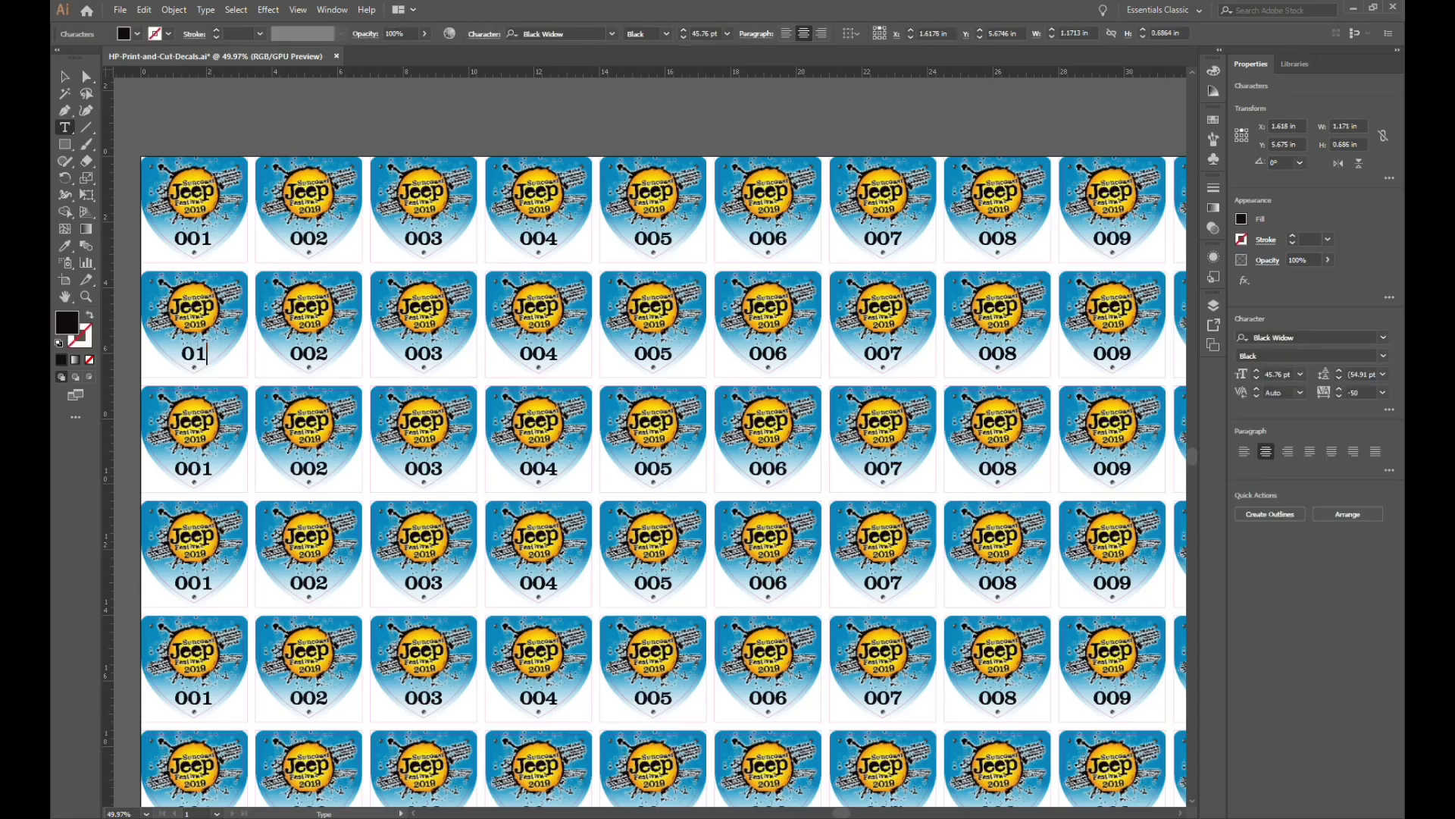
Number the row-two decals 016, 017 and 018, then select the last two digits of 011
text(016)
double_click(308, 353)
text(017)
double_click(423, 353)
text(018)
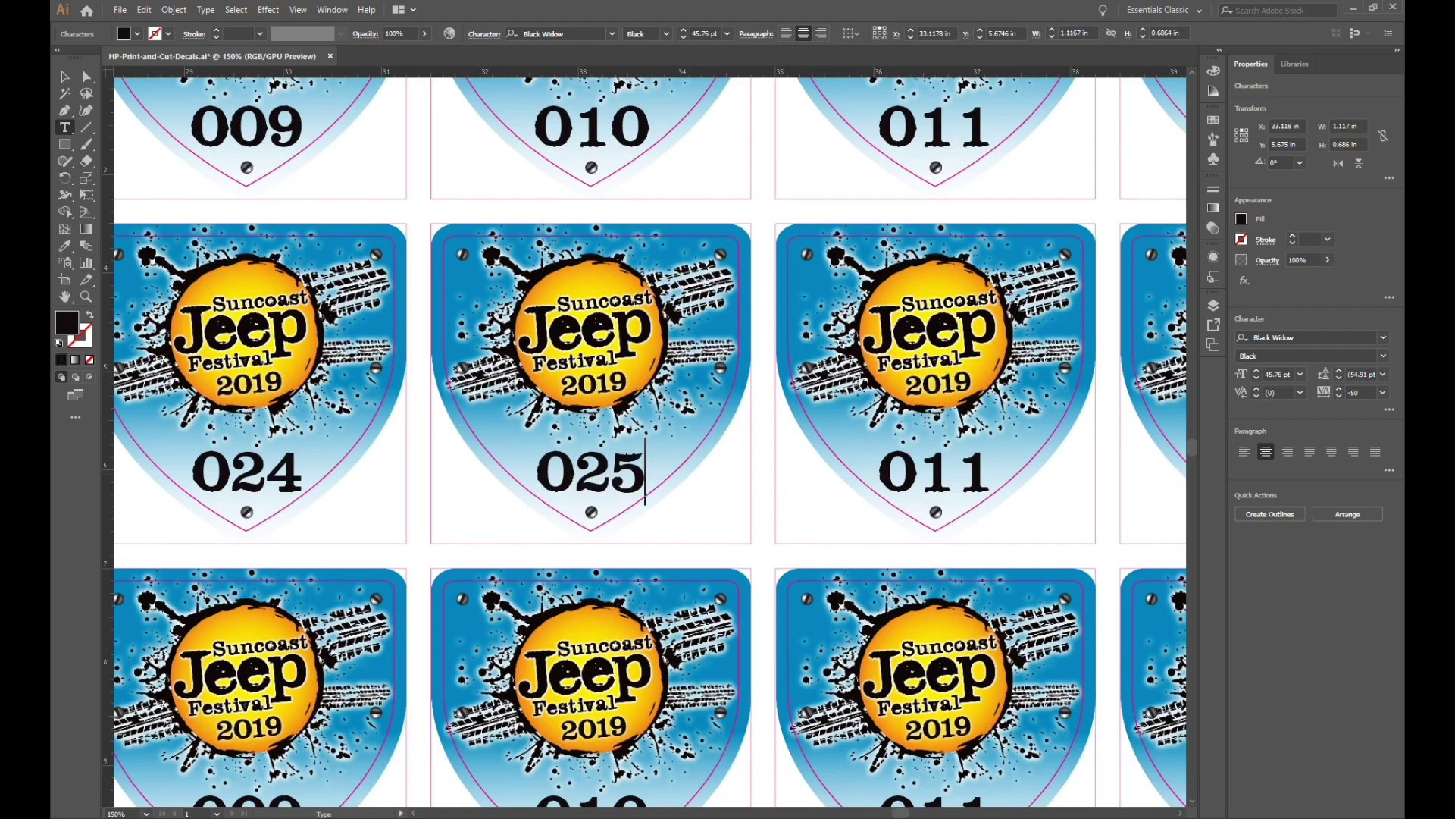
drag(909, 472, 992, 472)
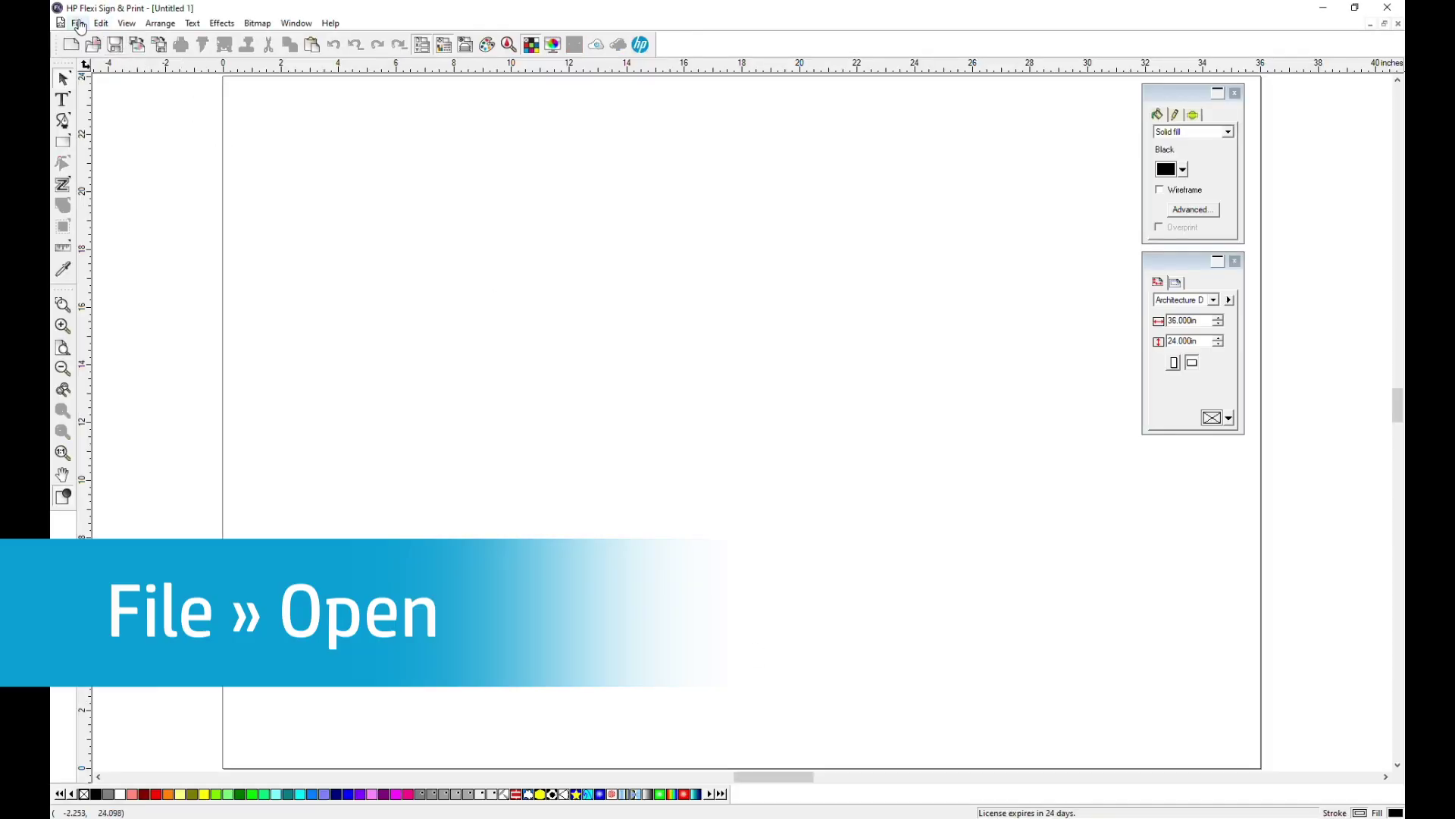
Import the second HP-Print-and-Cut-Decals file with 'Import text as paths' left unchecked
click(77, 23)
click(102, 52)
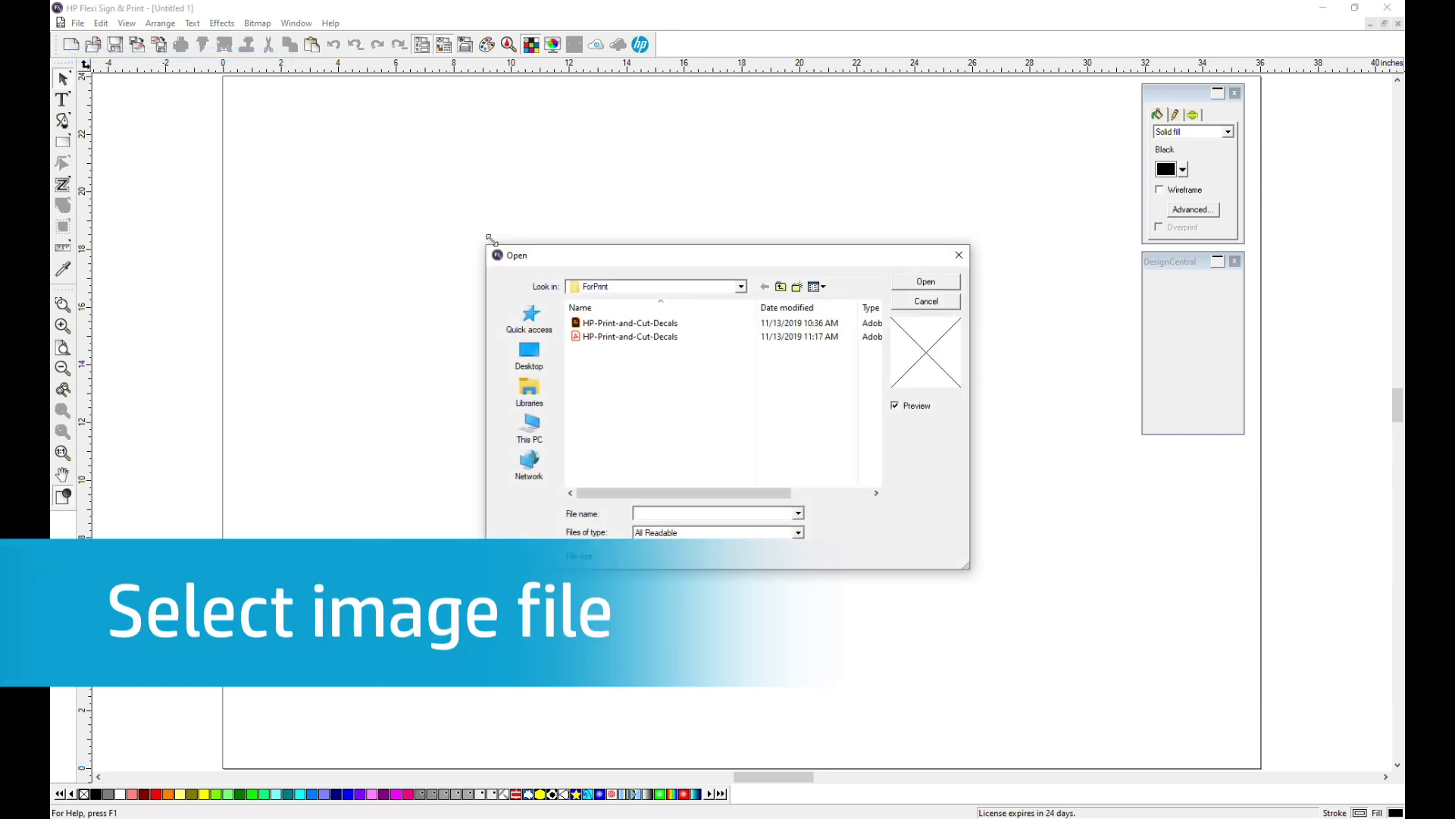
click(601, 336)
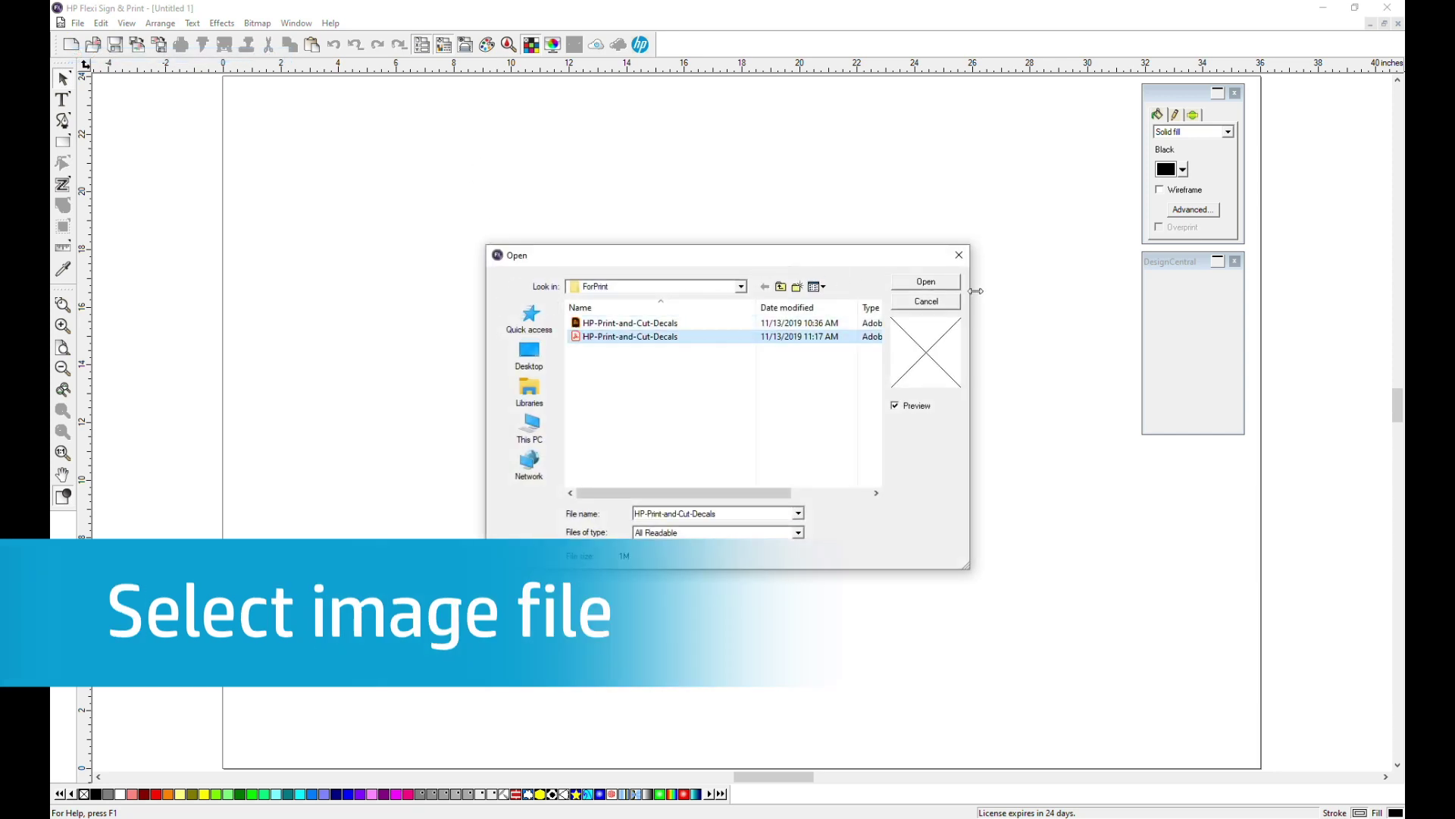
click(928, 281)
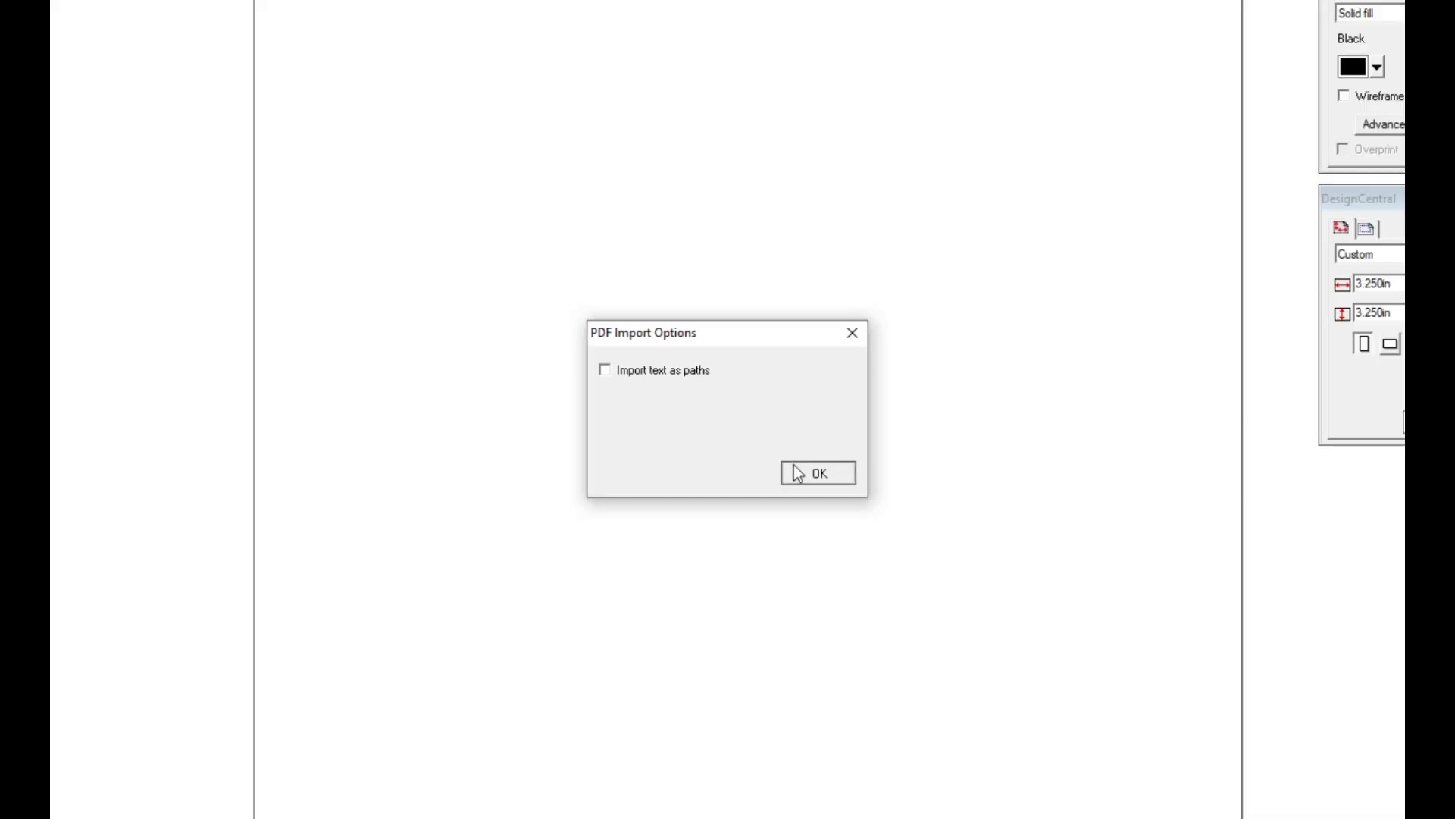
click(796, 471)
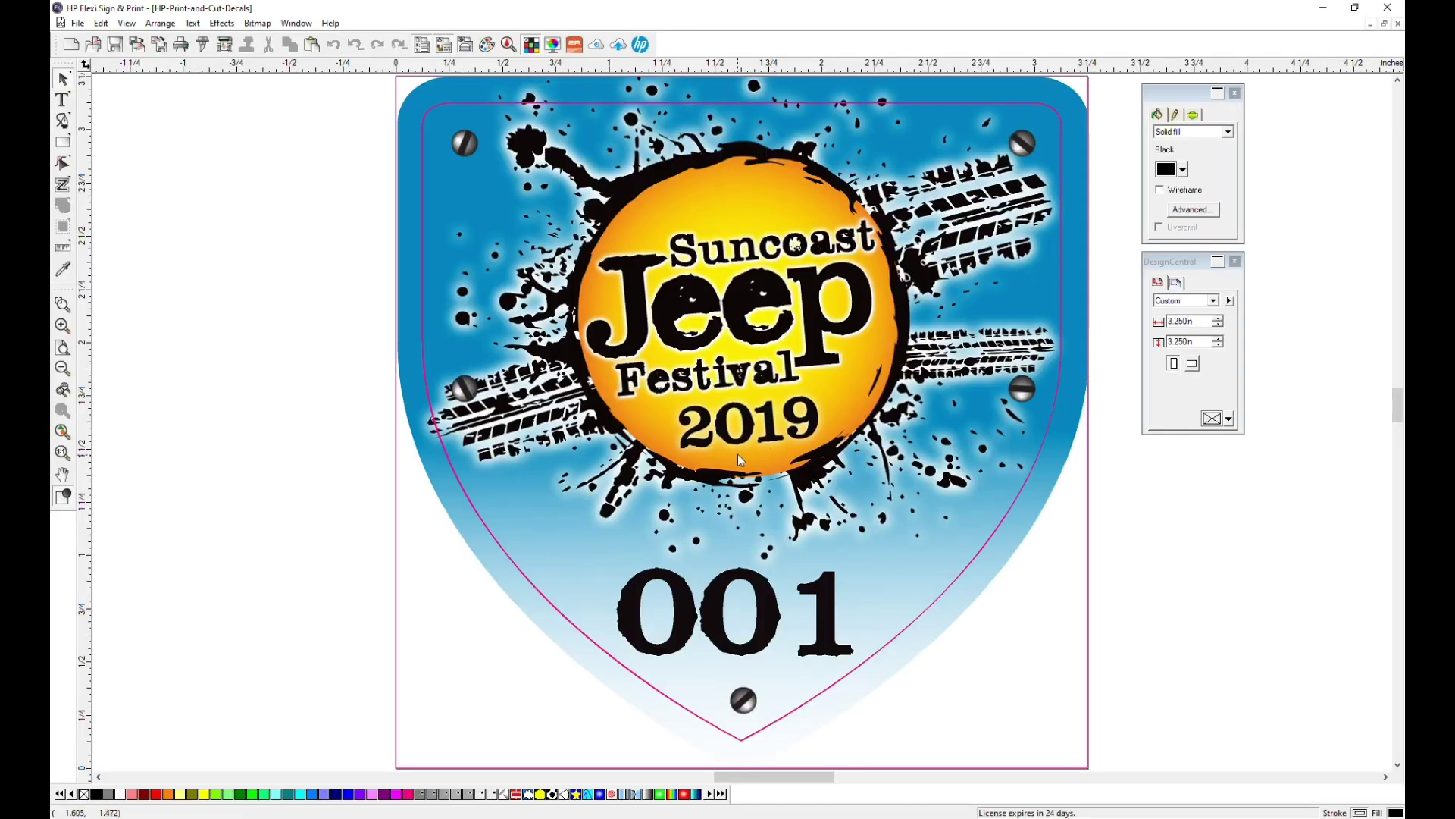
click(765, 623)
click(63, 100)
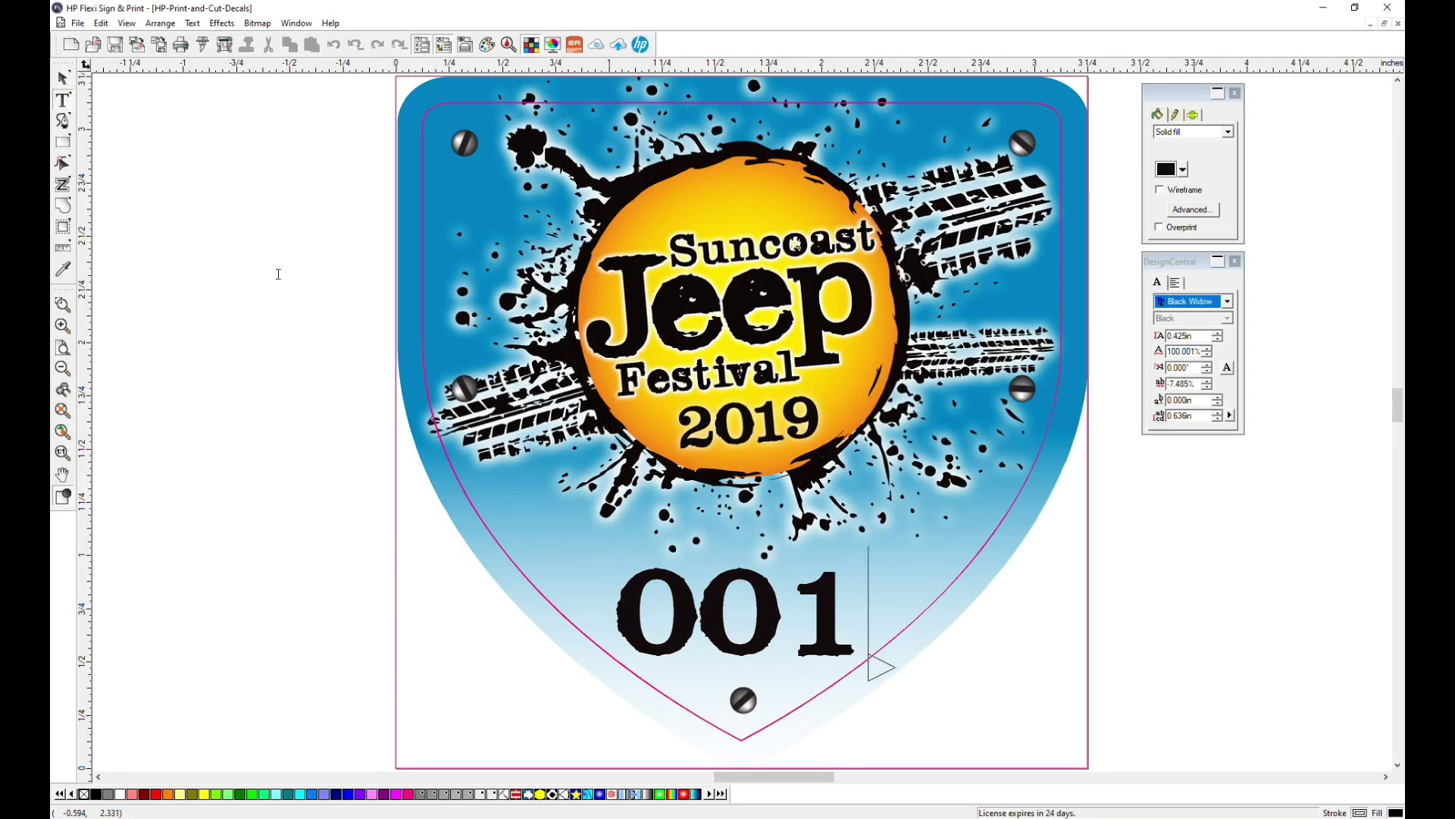
key(BackSpace)
key(BackSpace)
text(99)
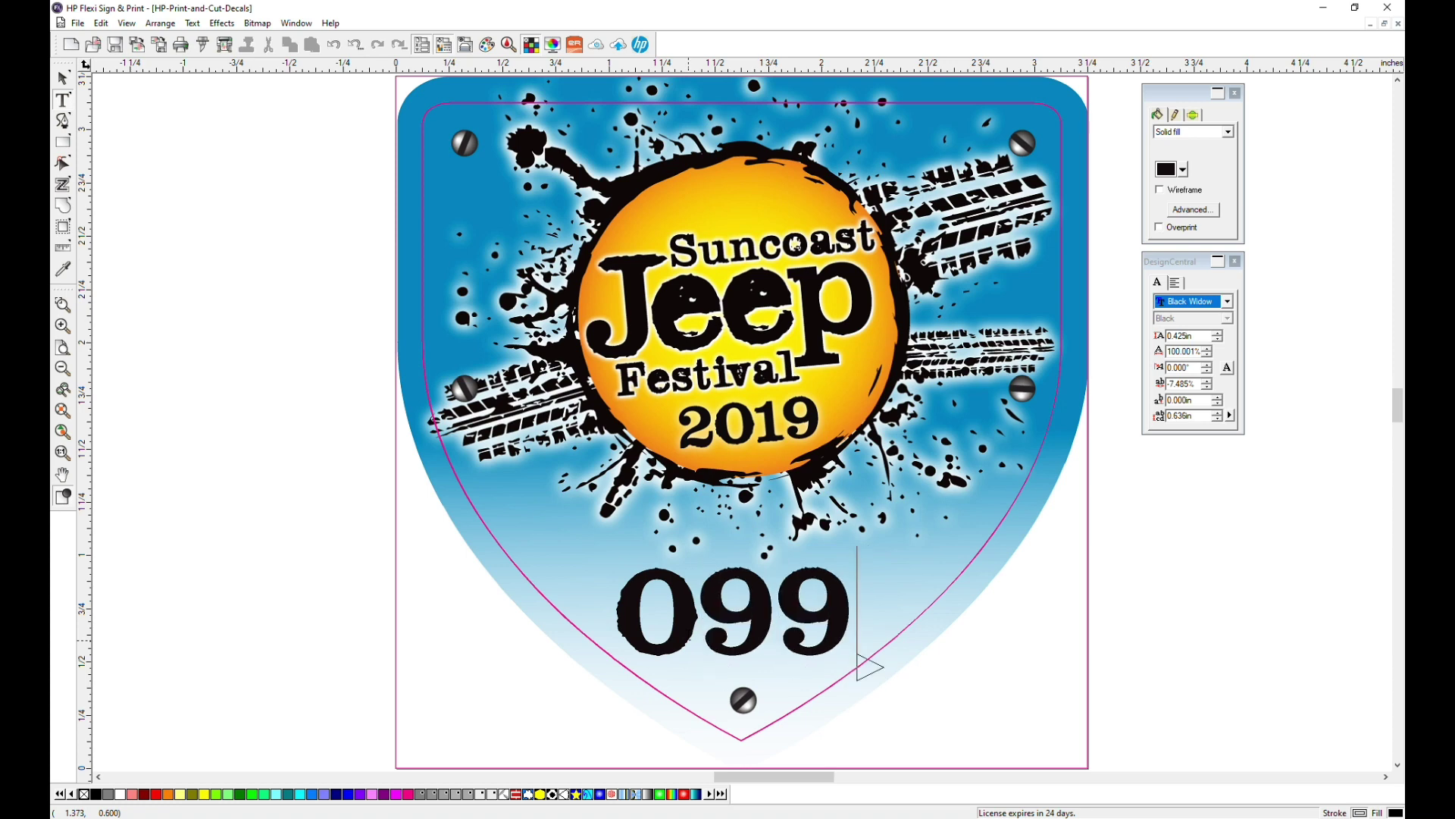
key(BackSpace)
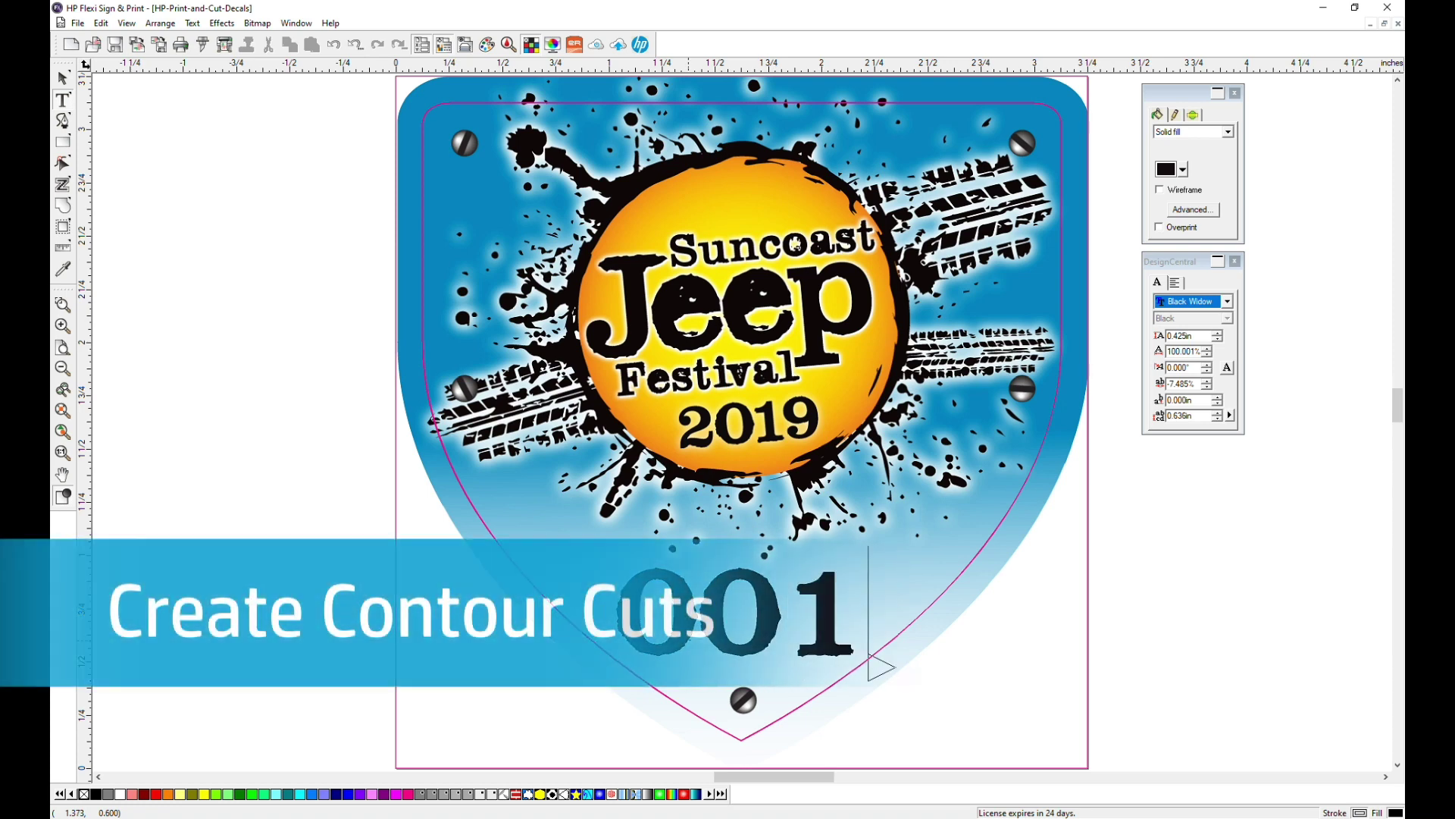
Select the shield artwork and release its mask with Arrange > Mask > Unmask
click(421, 158)
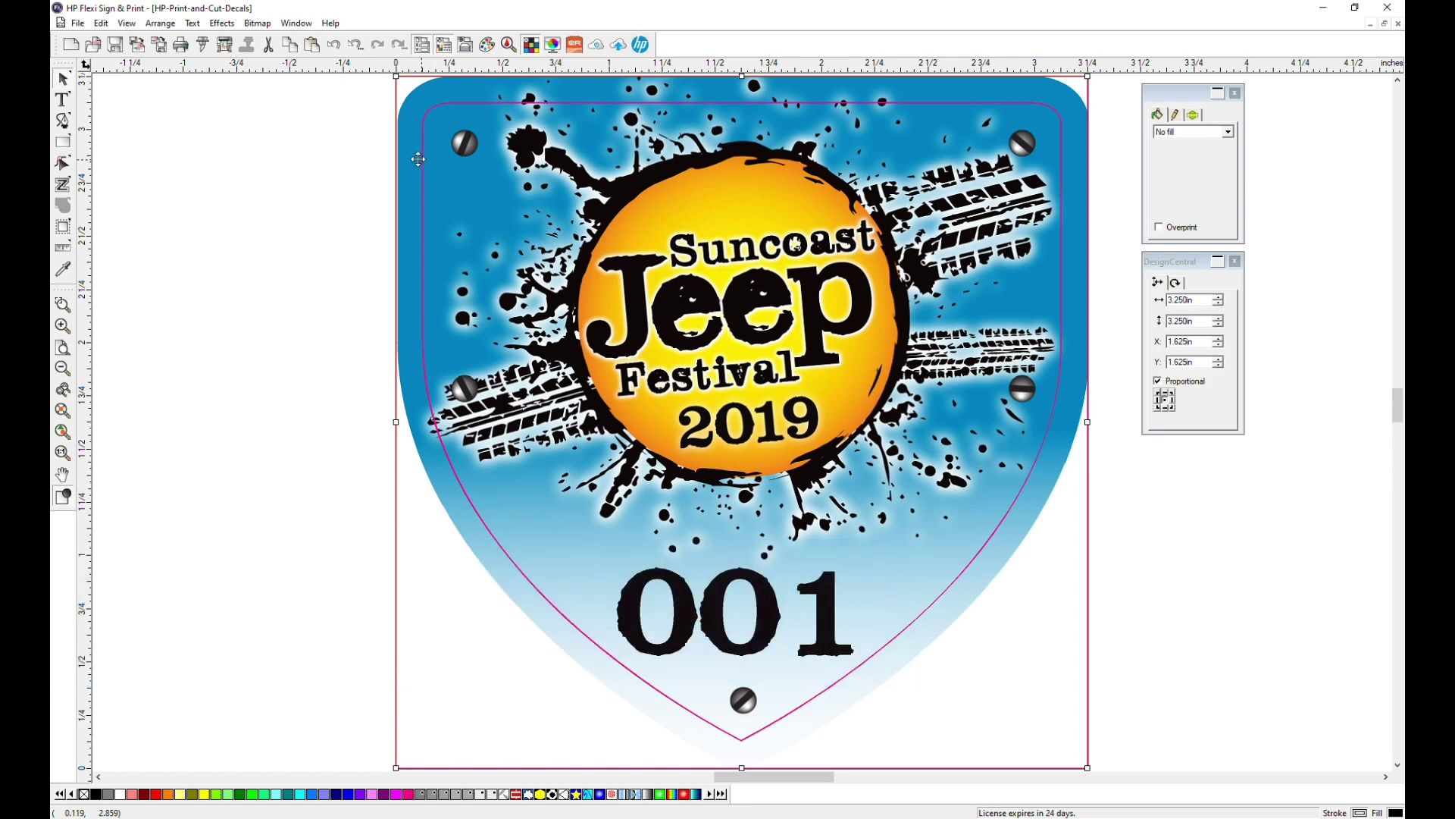
drag(421, 159, 242, 134)
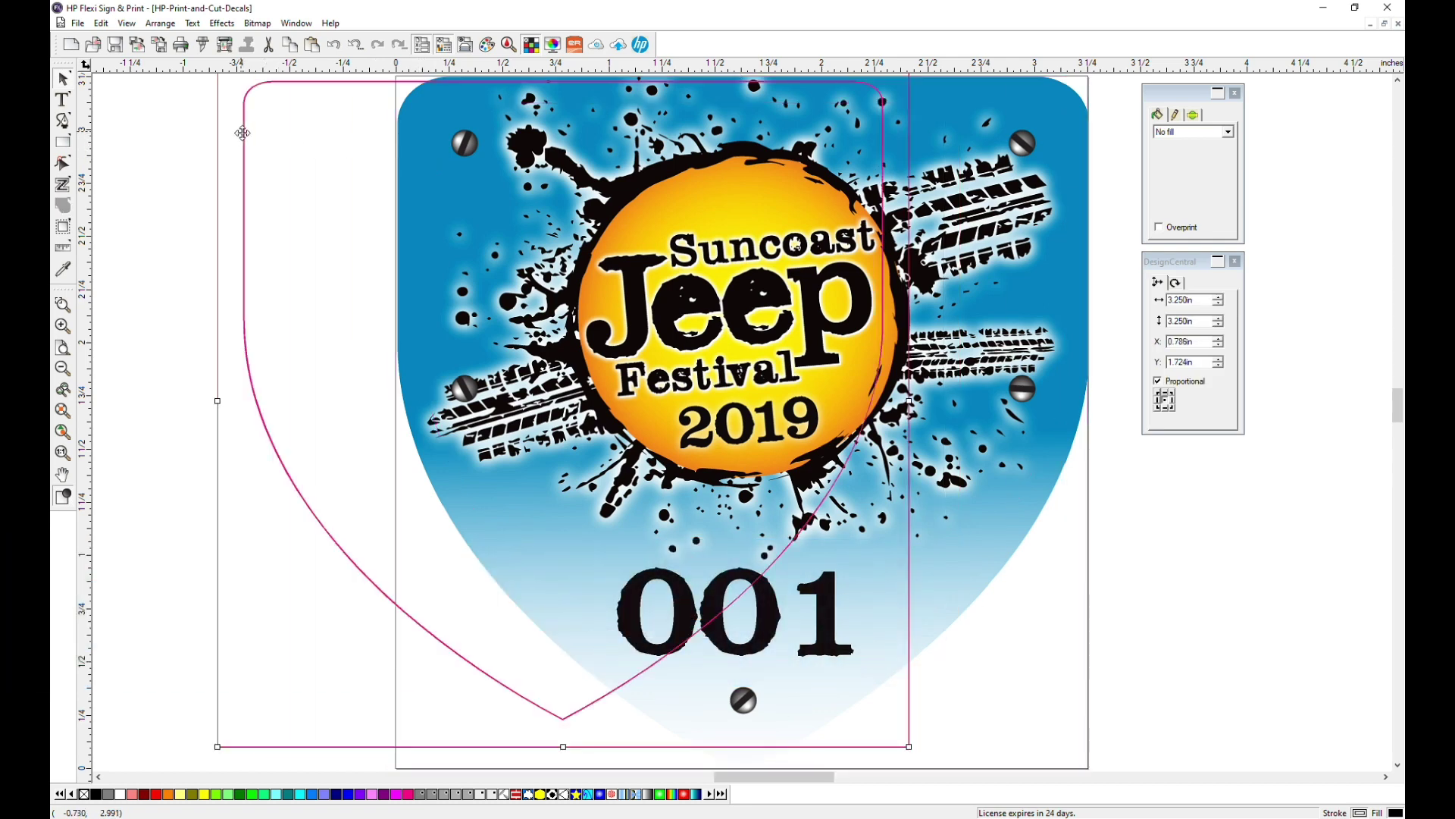
key(ctrl+z)
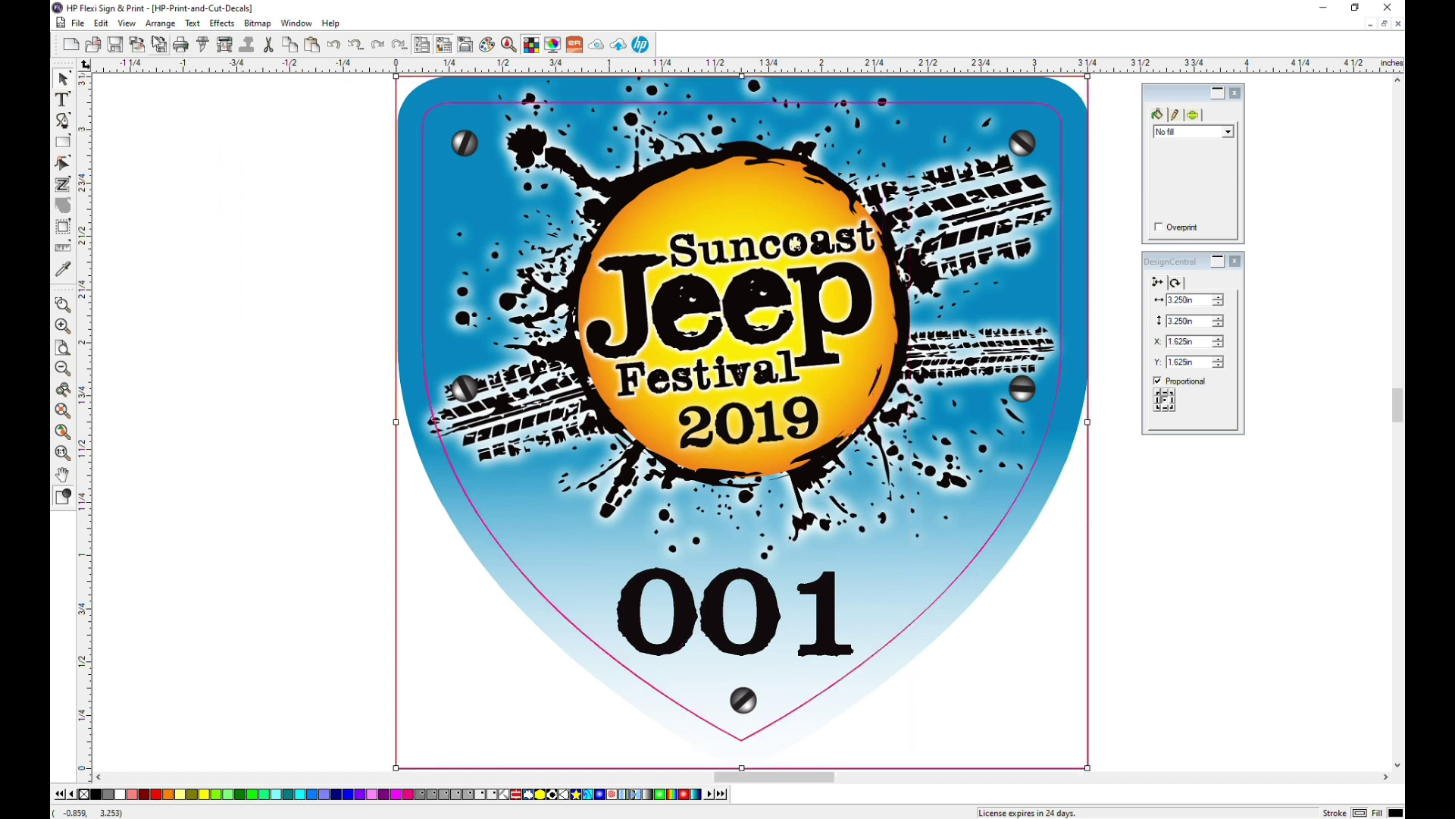
click(152, 25)
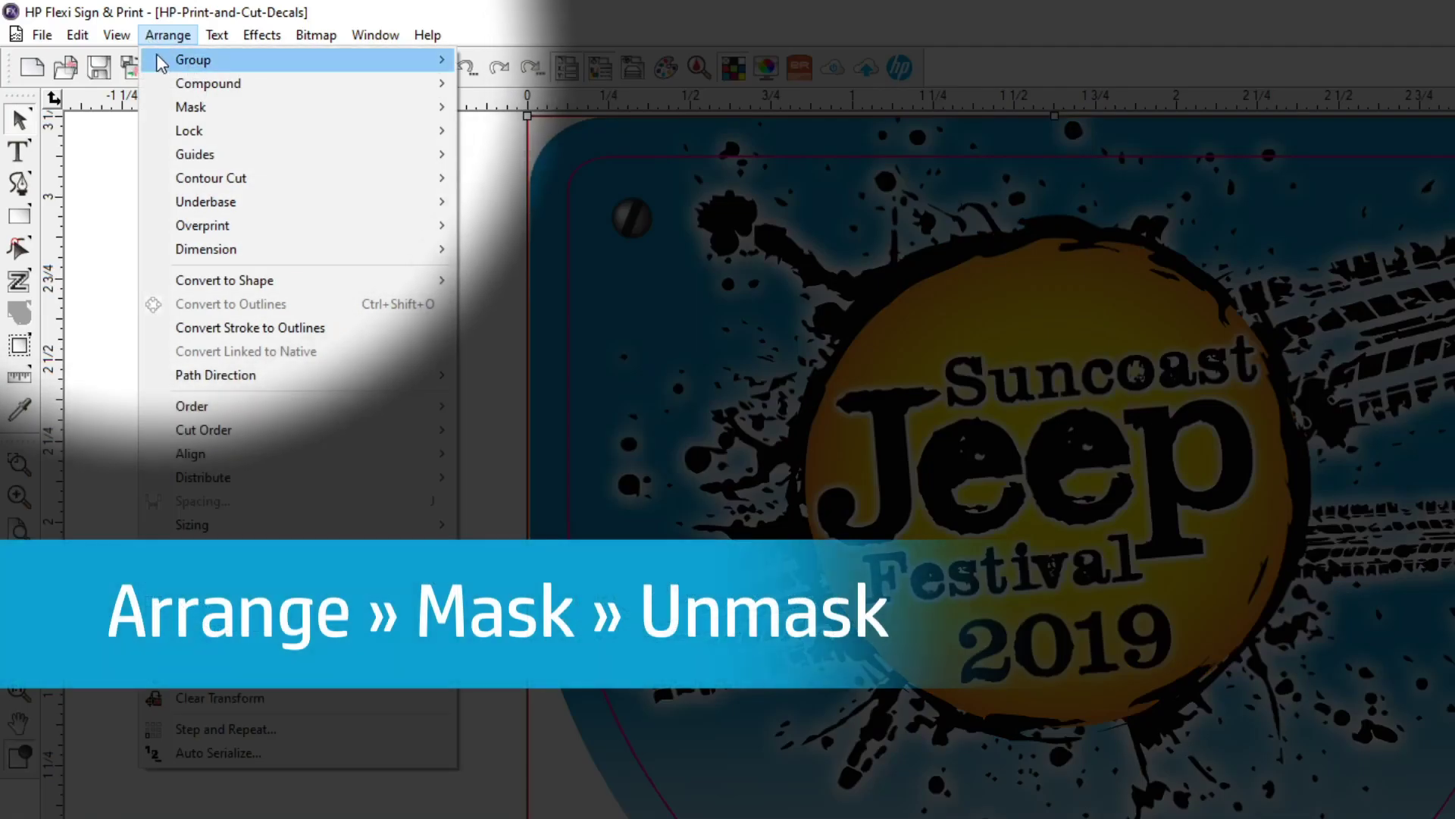
mouse_move(285, 114)
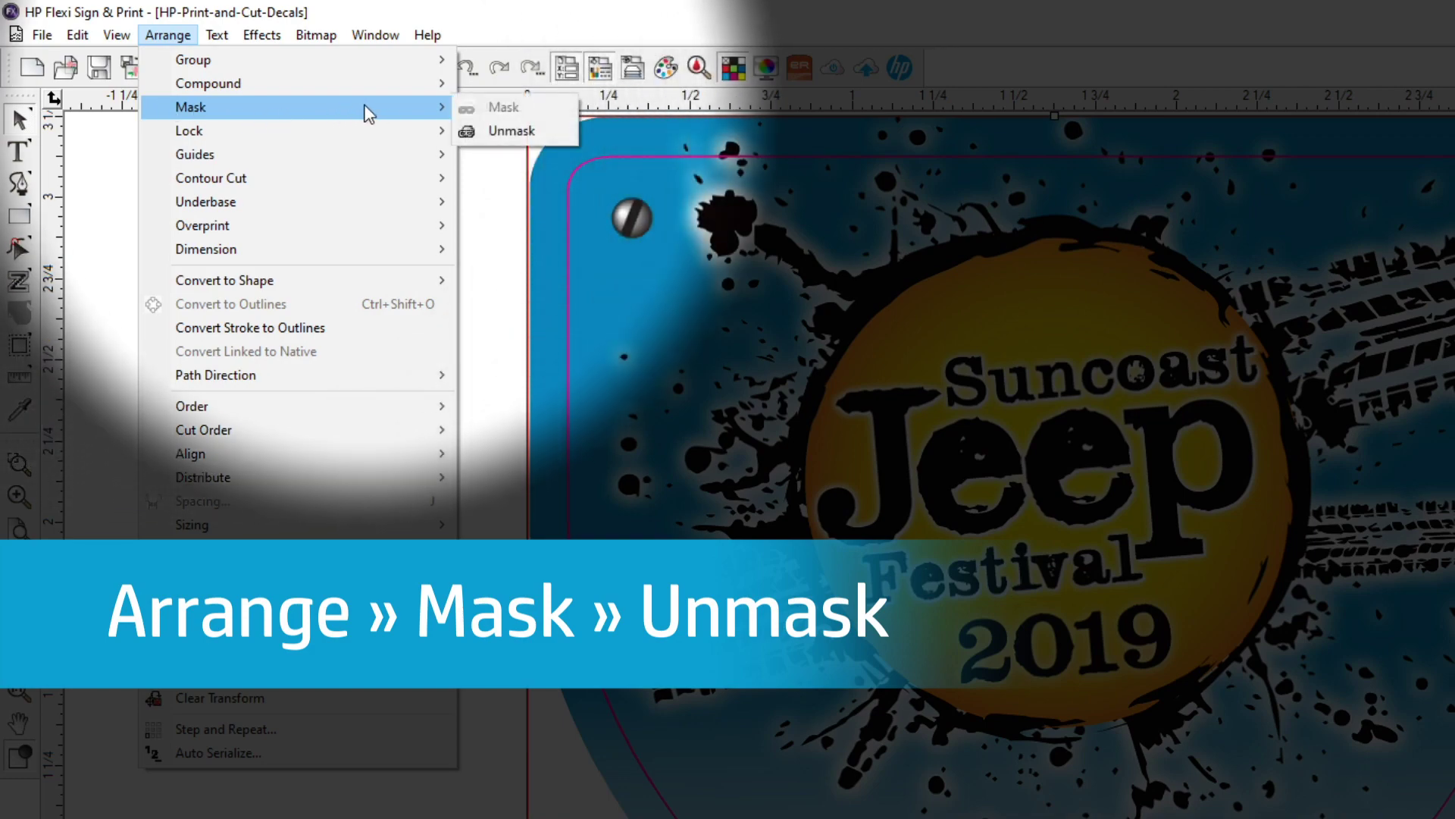
click(509, 132)
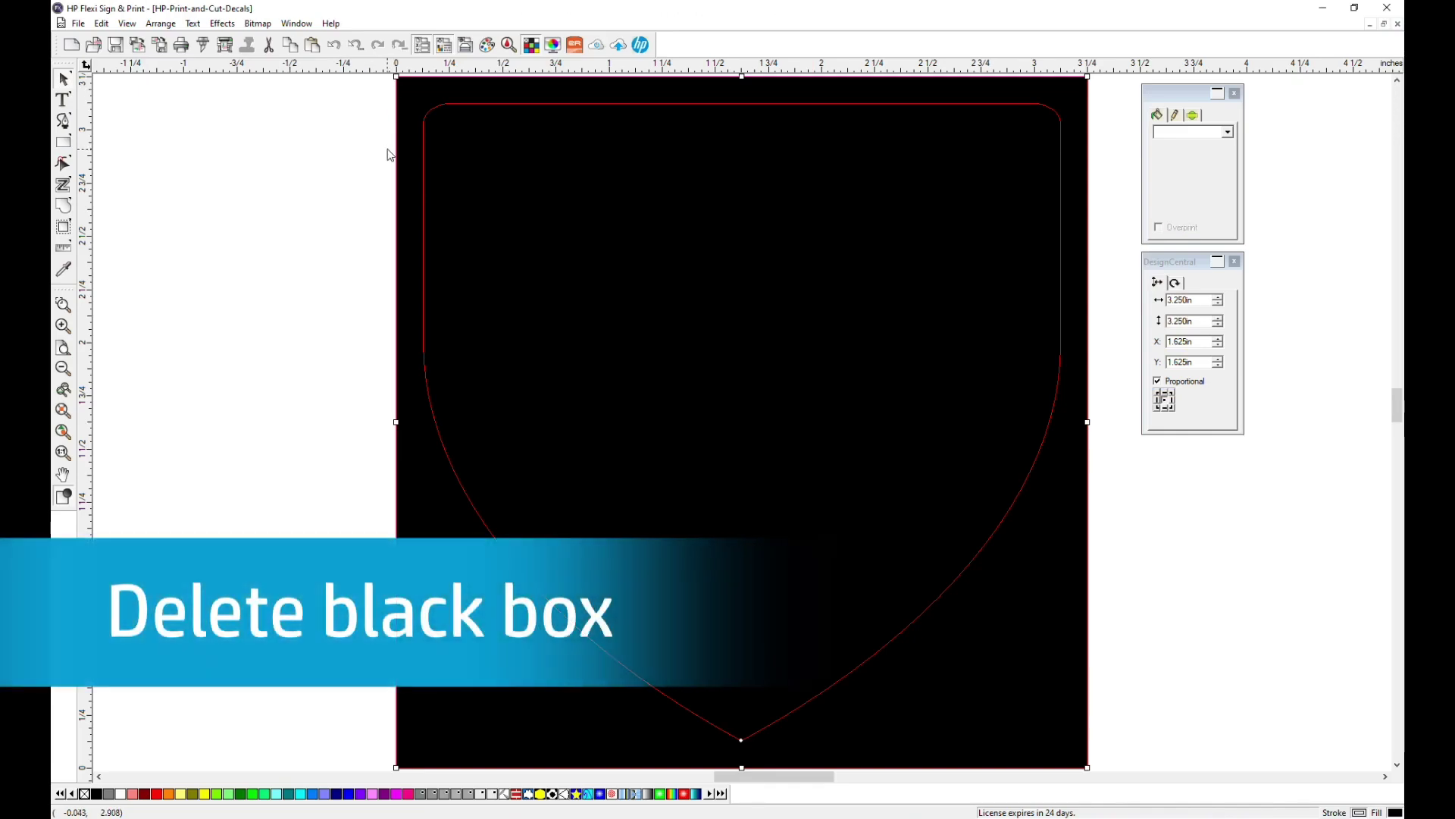
Delete the black masking box from behind the shield
click(437, 160)
click(486, 171)
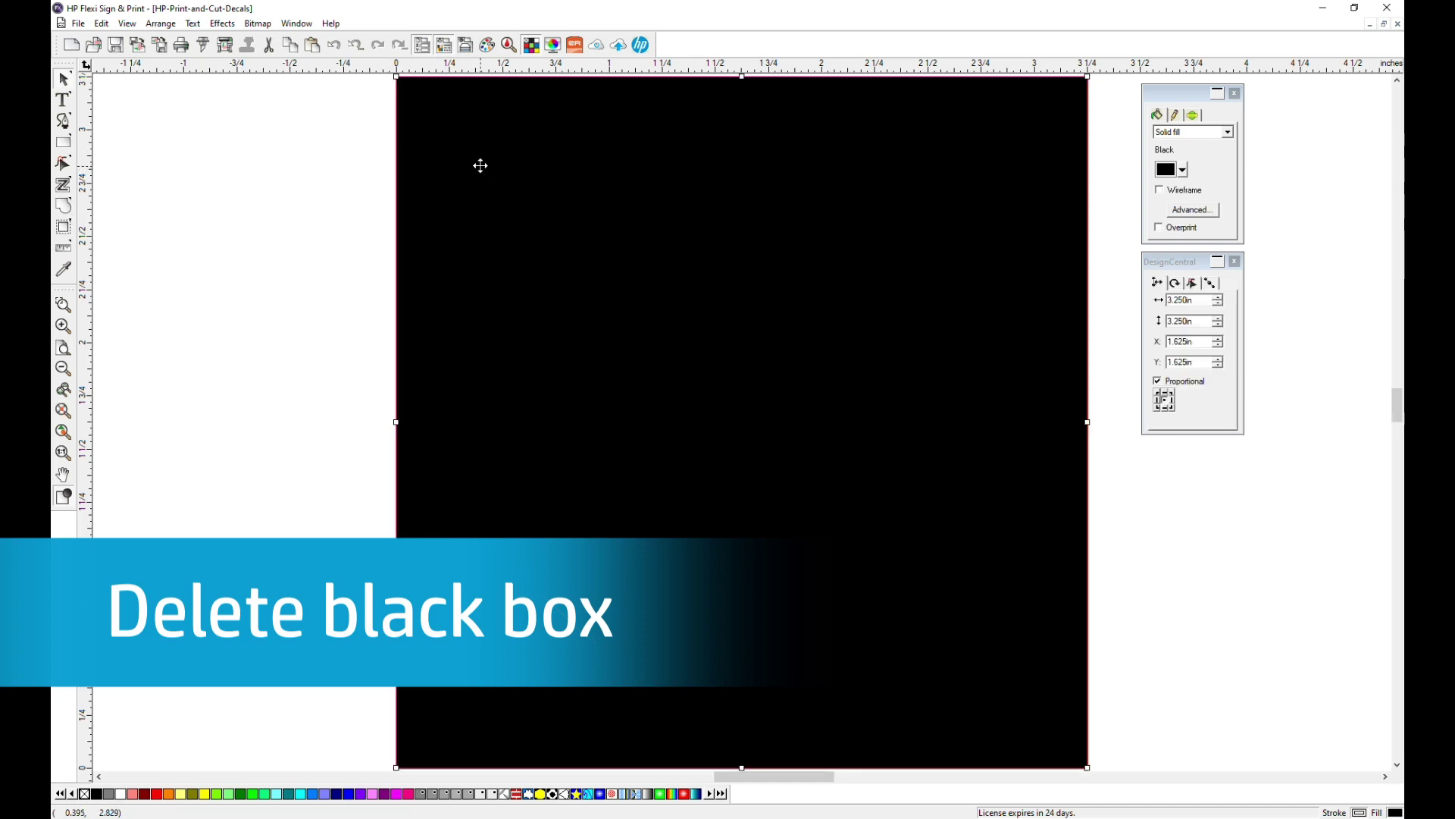
key(Delete)
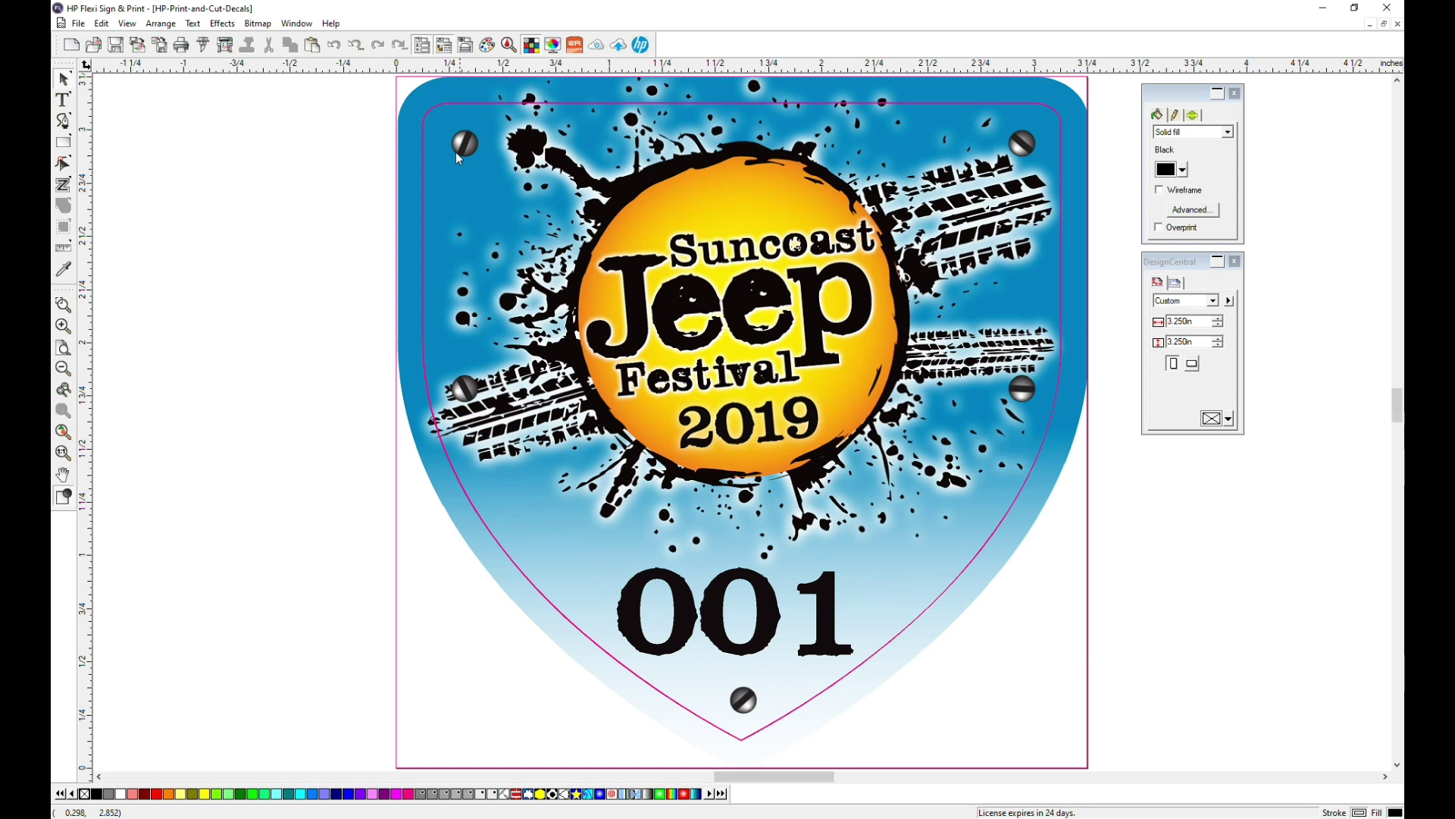
Add a Contour Cut to the shield path with a Transparent stroke and CutContour colour
click(447, 106)
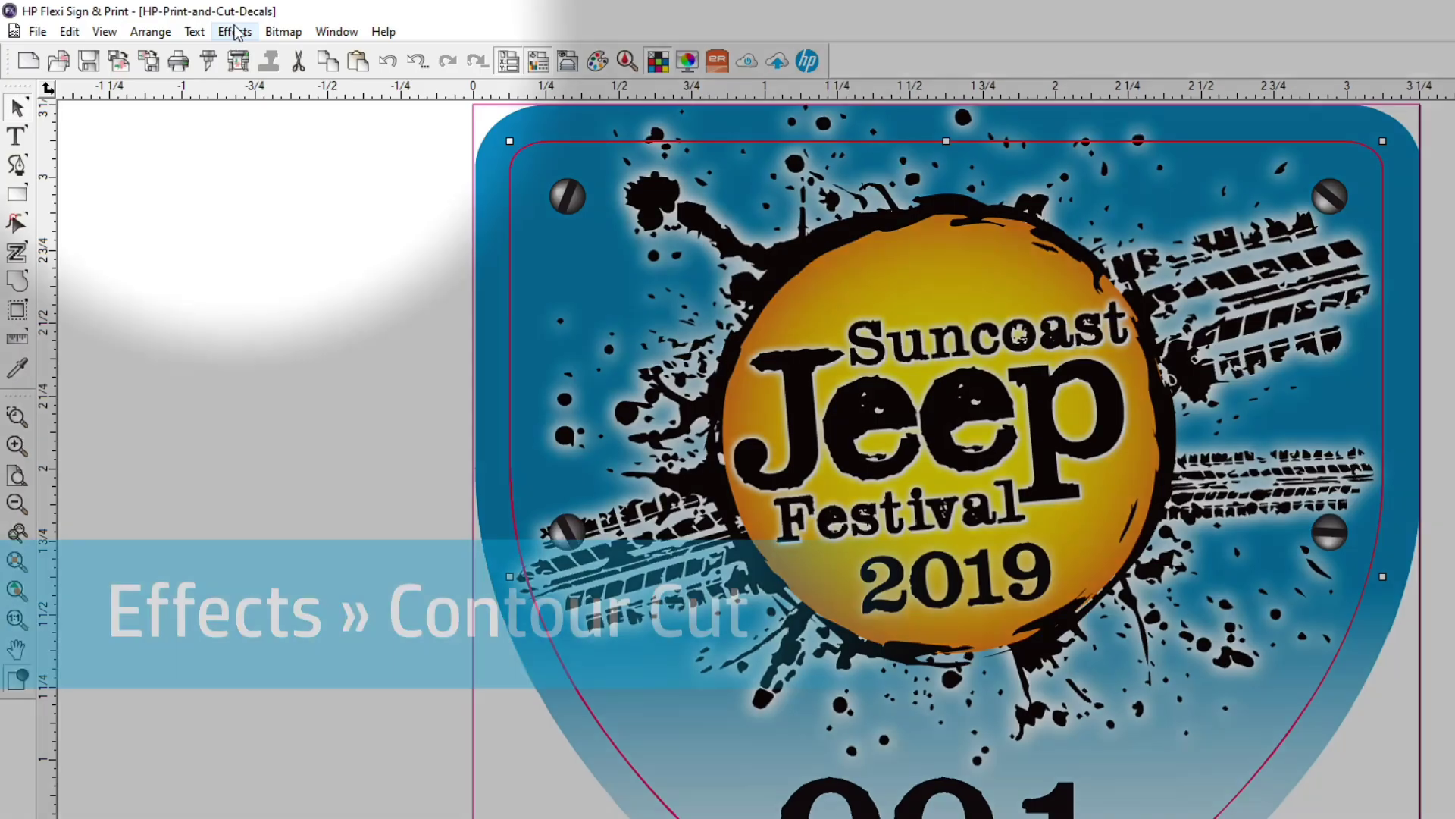
click(236, 31)
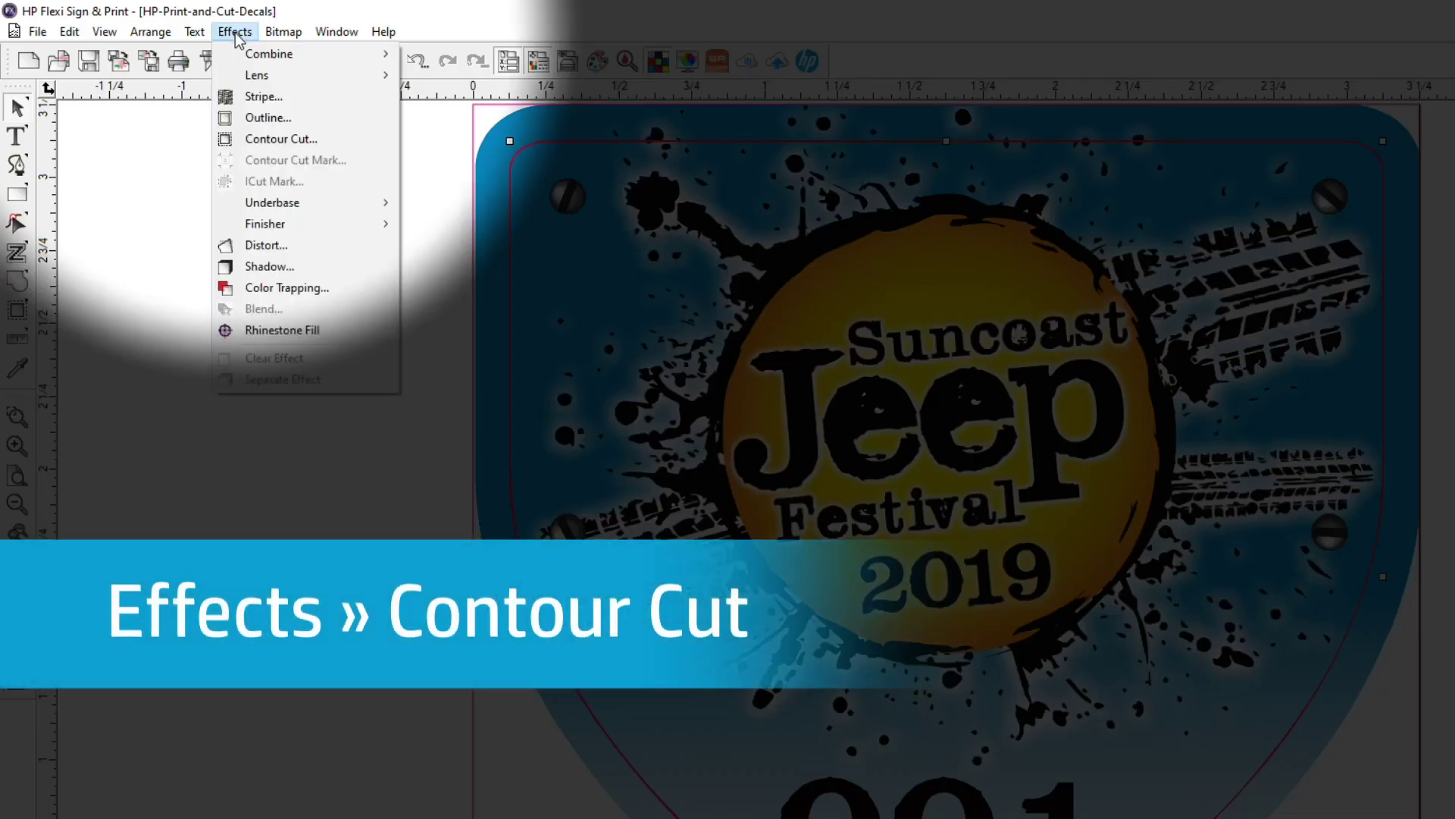
click(250, 139)
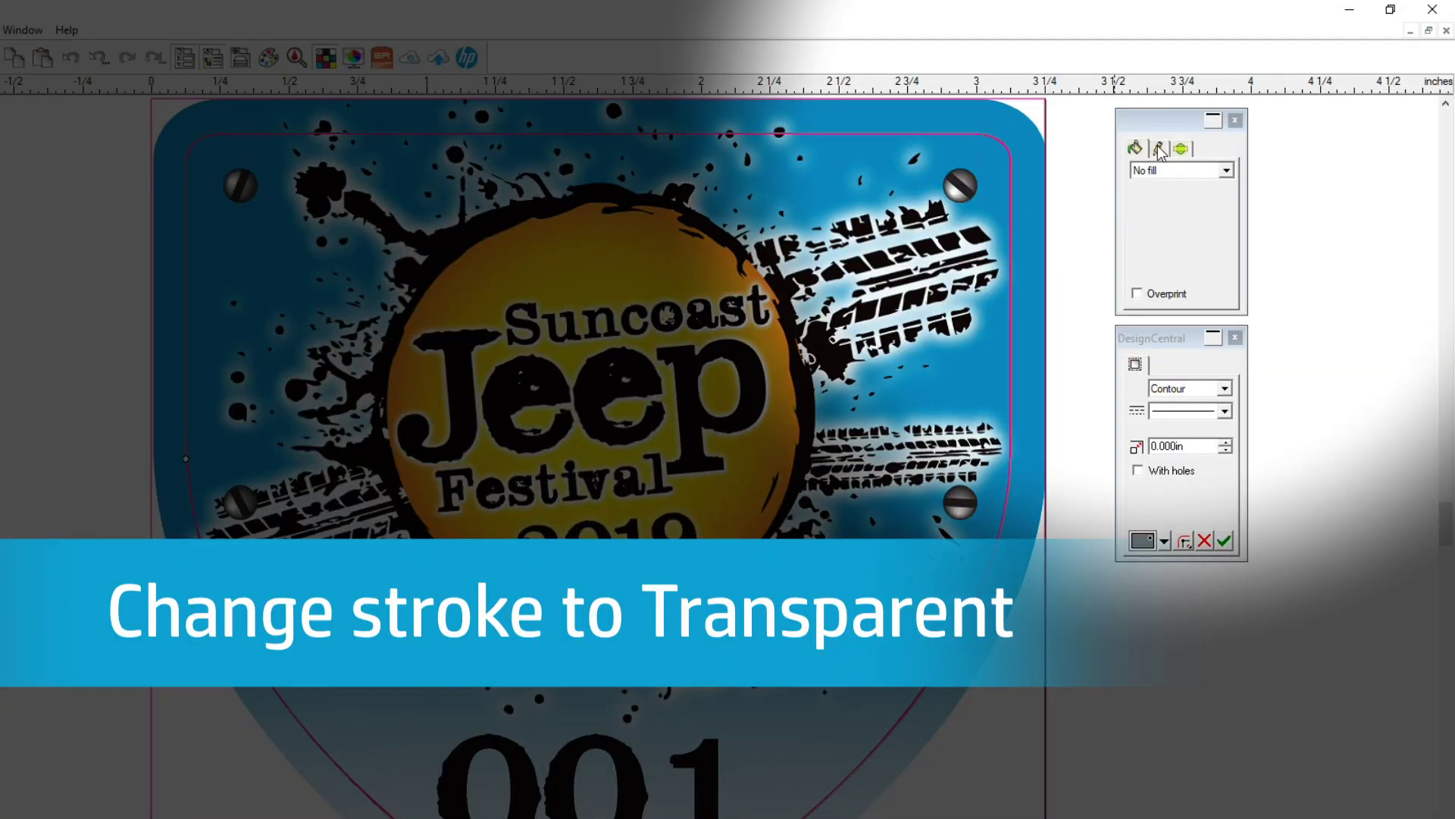
click(1159, 148)
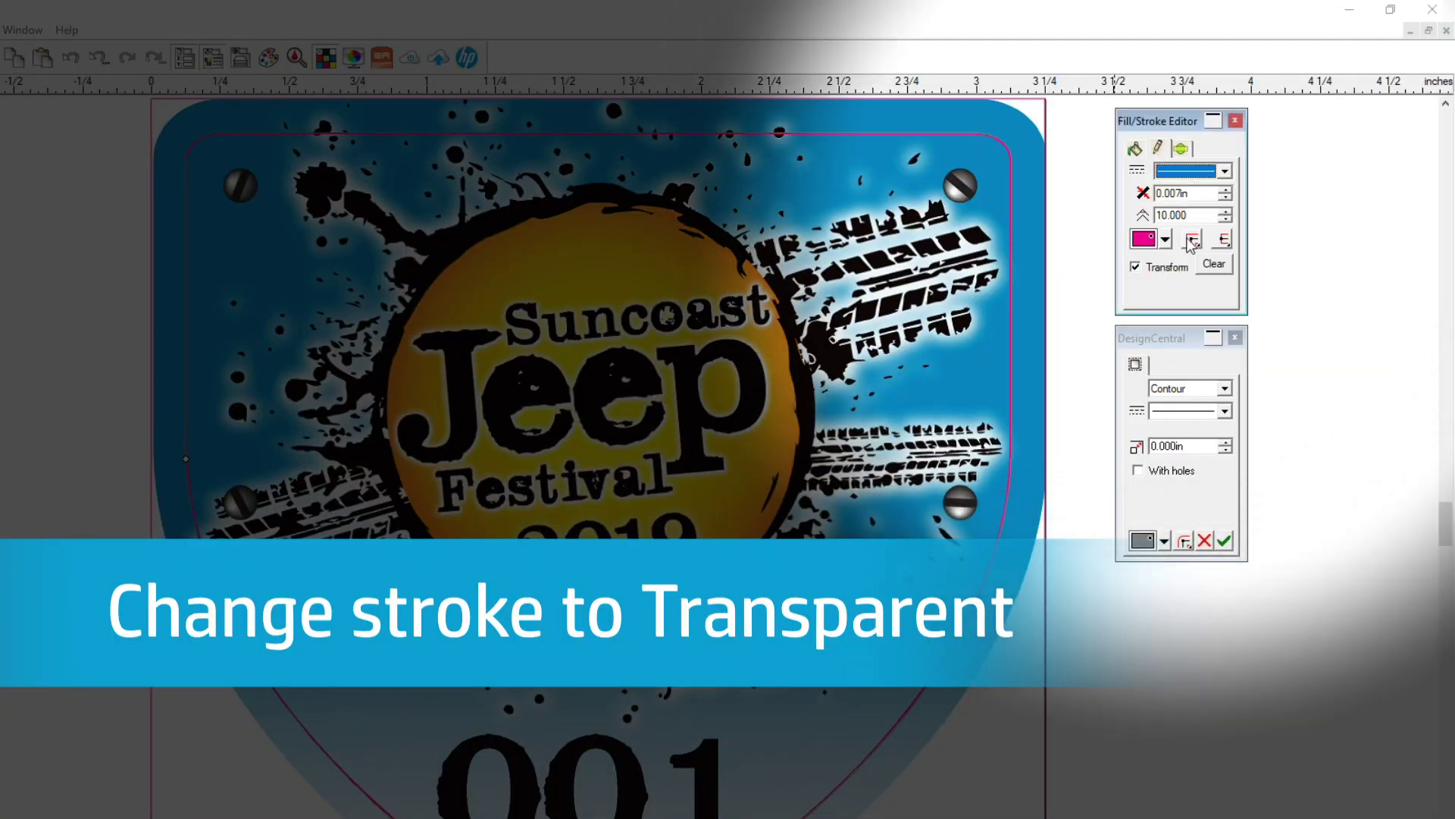
click(1163, 240)
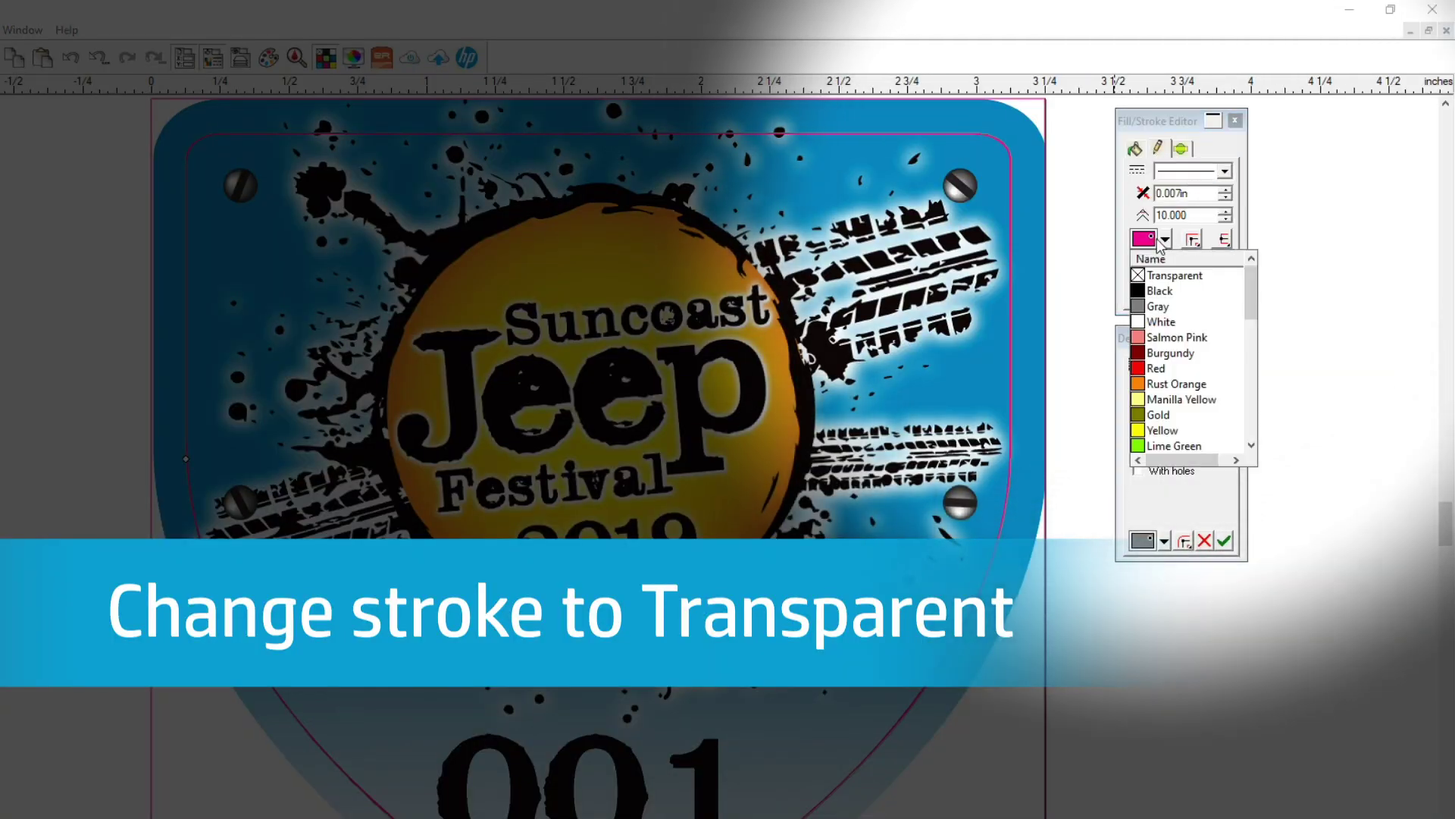
click(1158, 277)
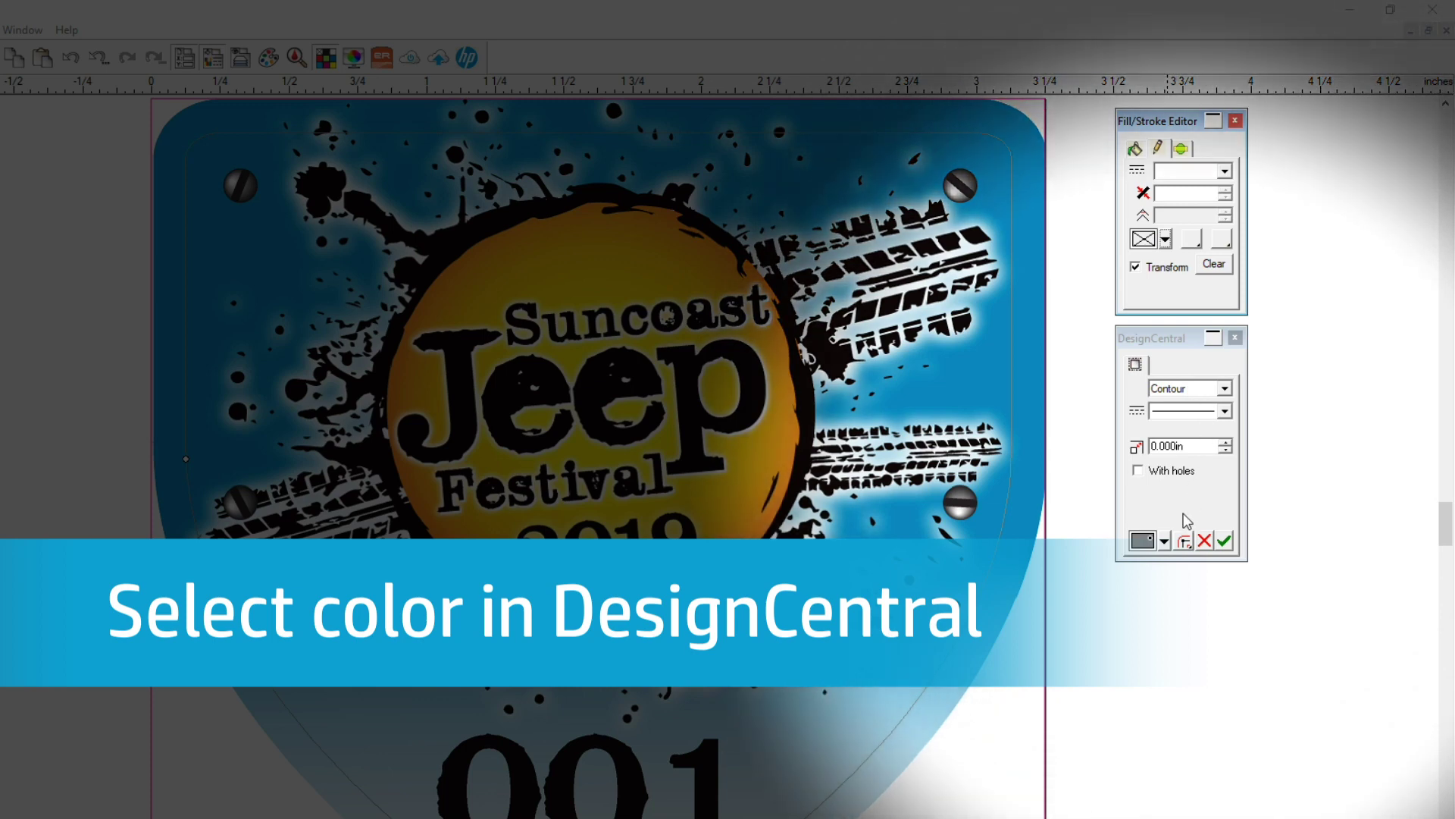
click(1167, 540)
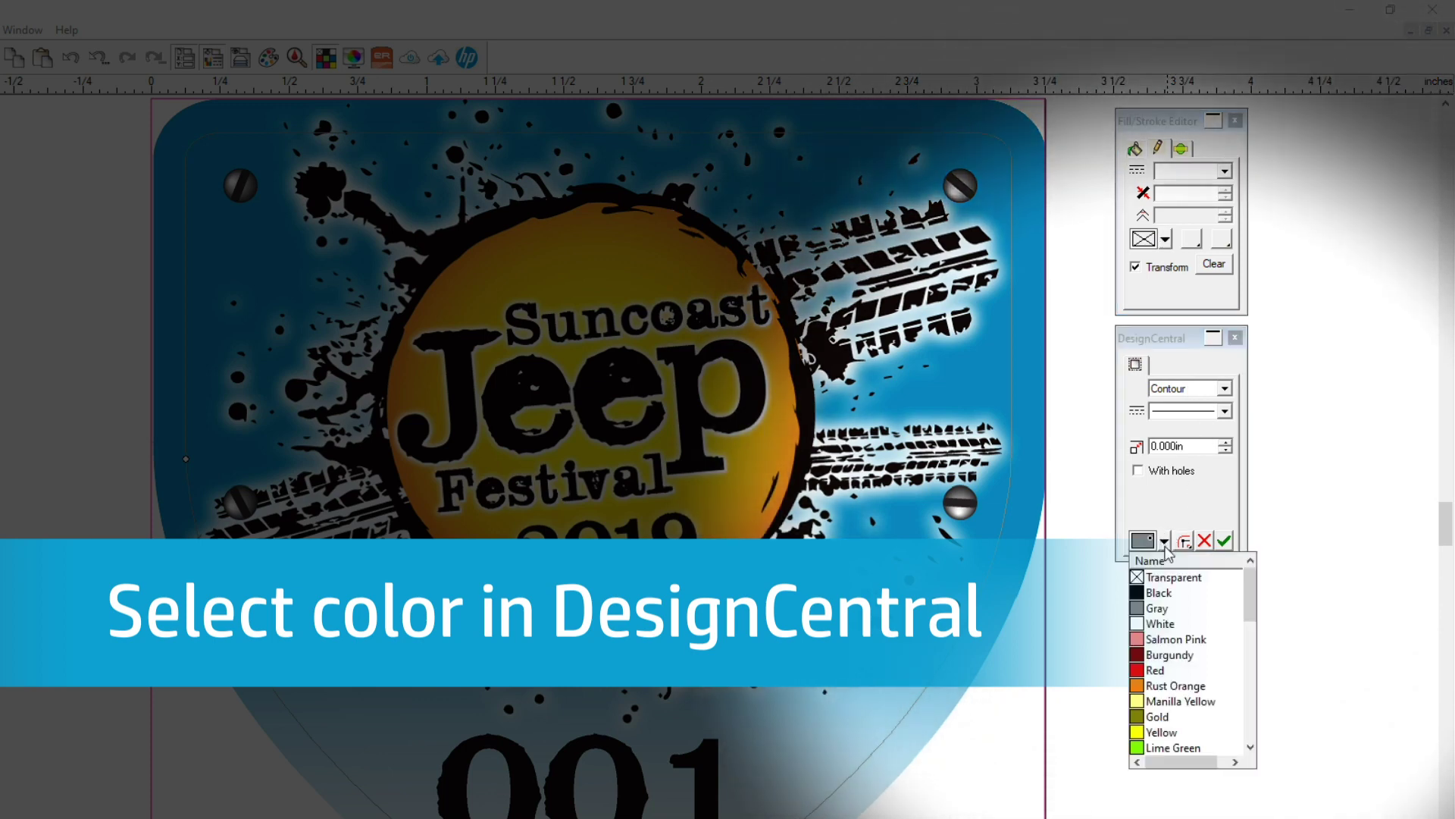
scroll(1196, 599, down, 7)
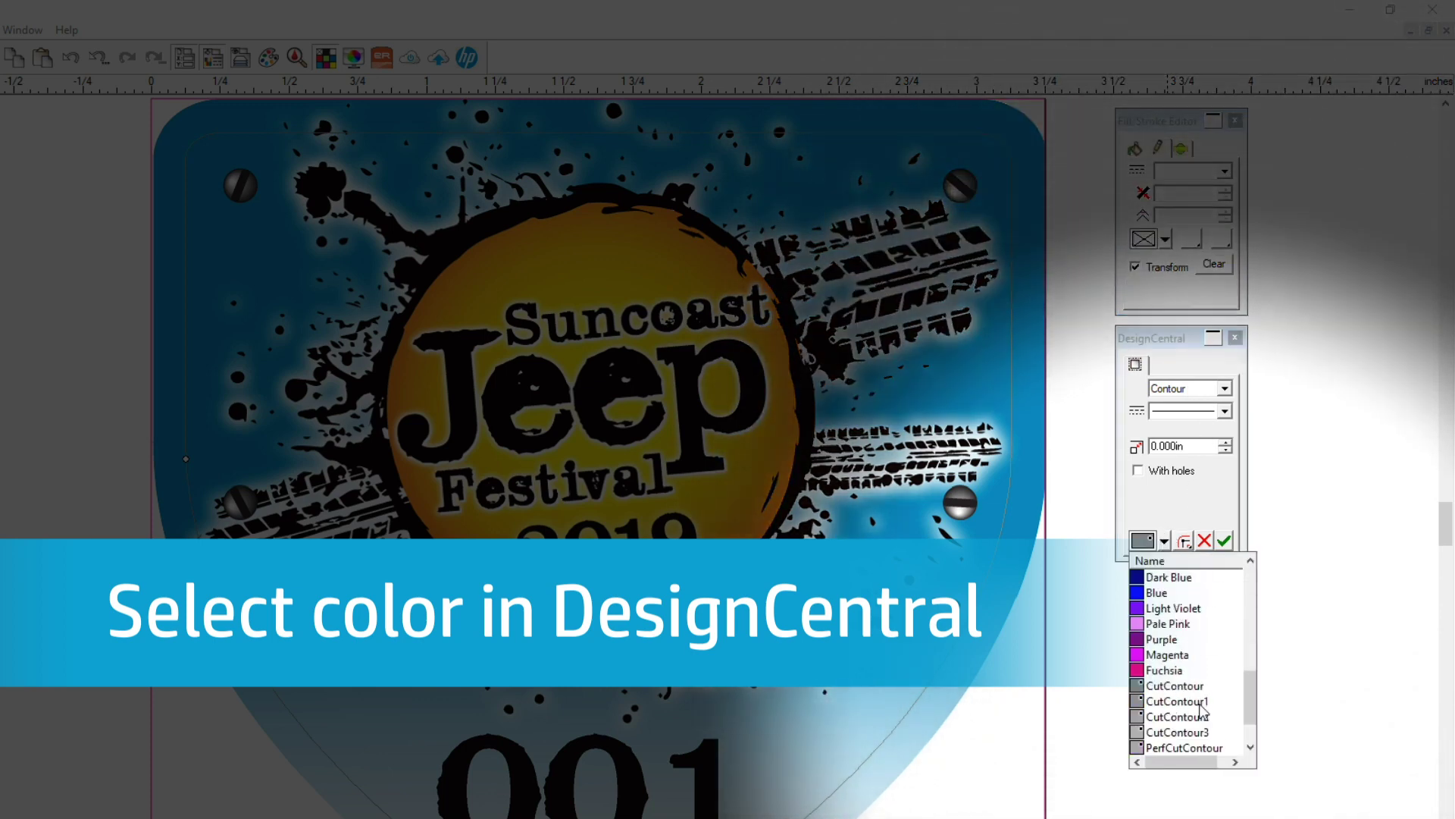
click(1191, 685)
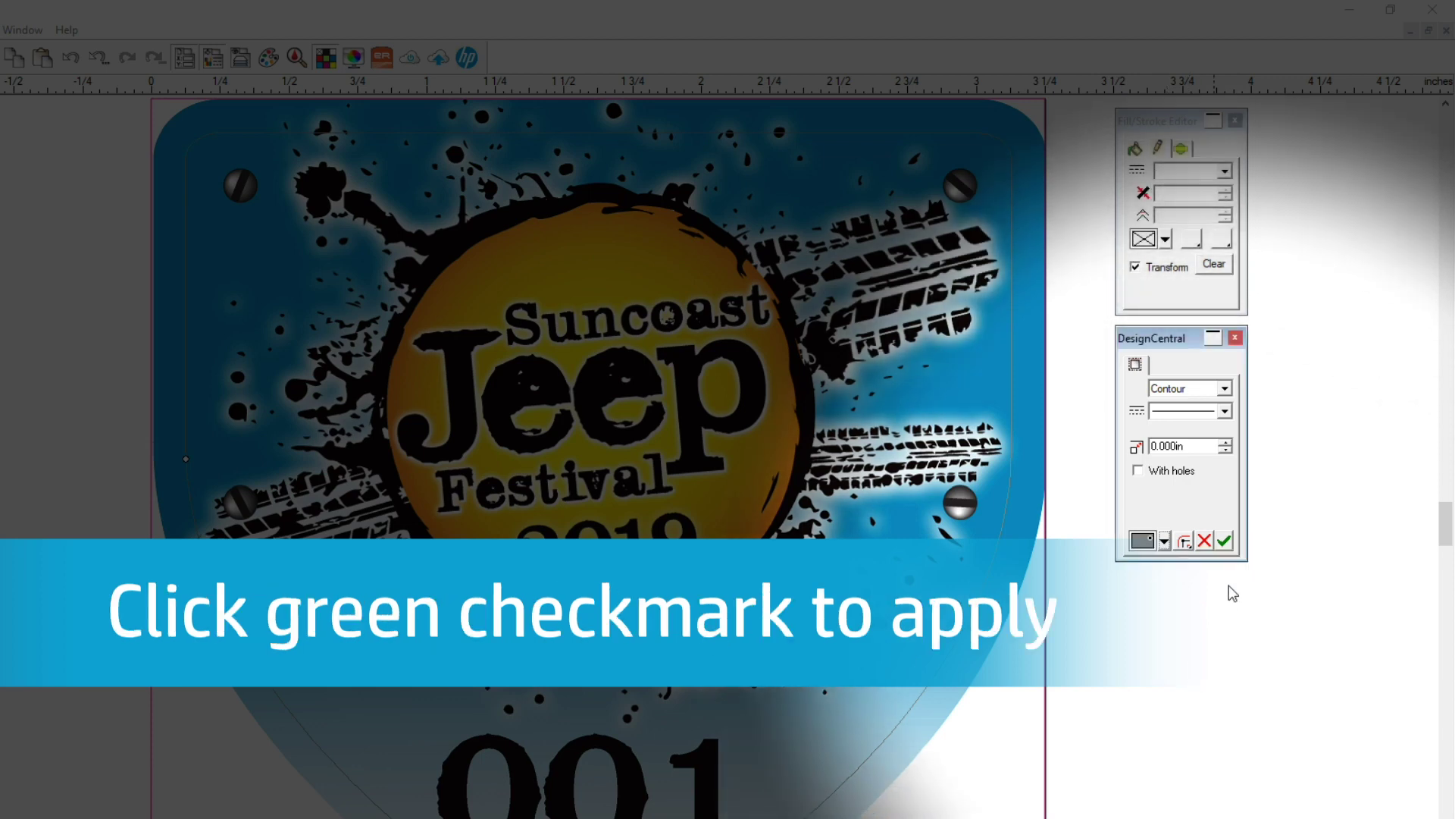
click(1224, 541)
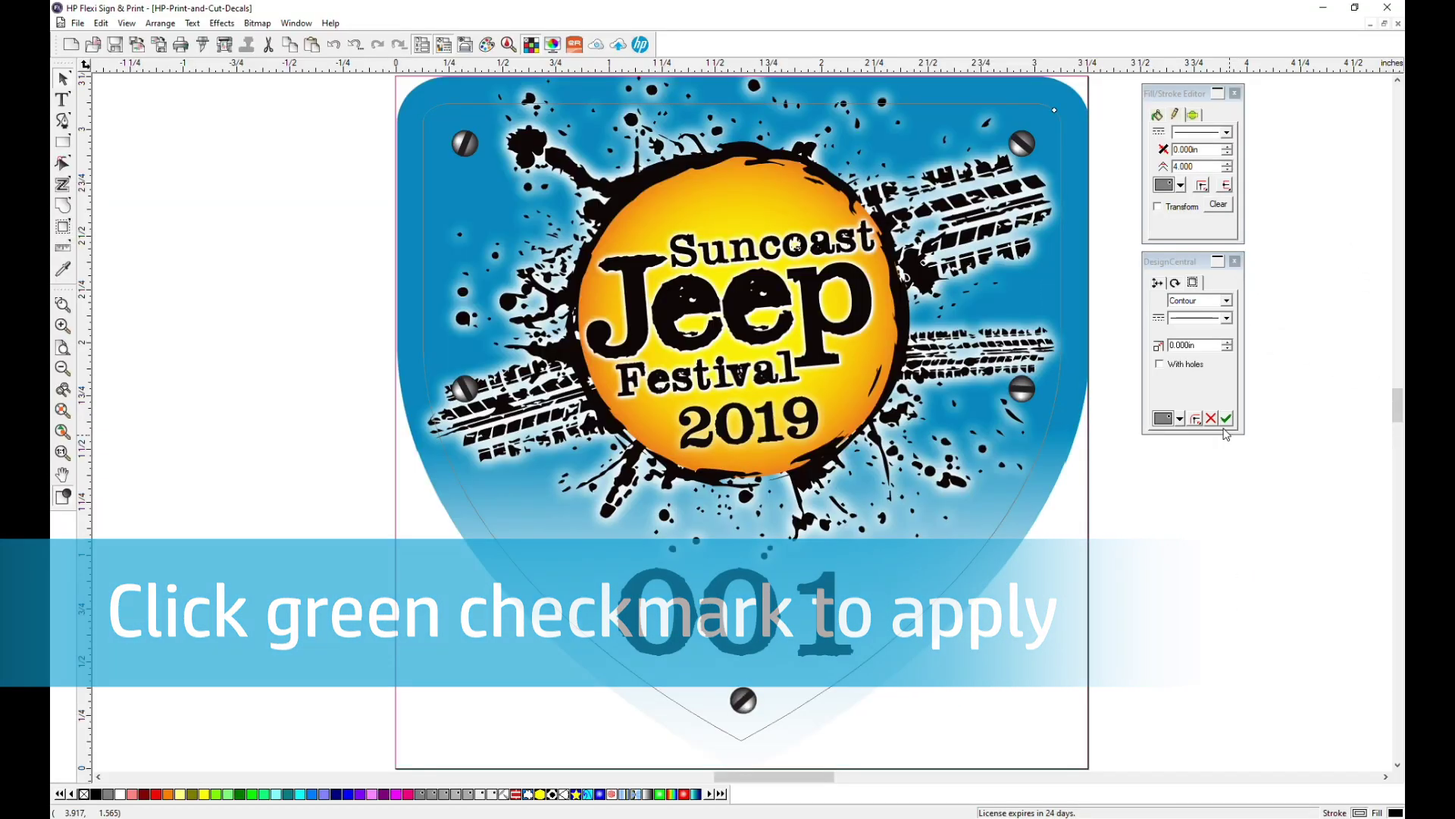
Give the inner magenta path a Contour Cut with Transparent stroke and PerfCutContour colour
click(397, 77)
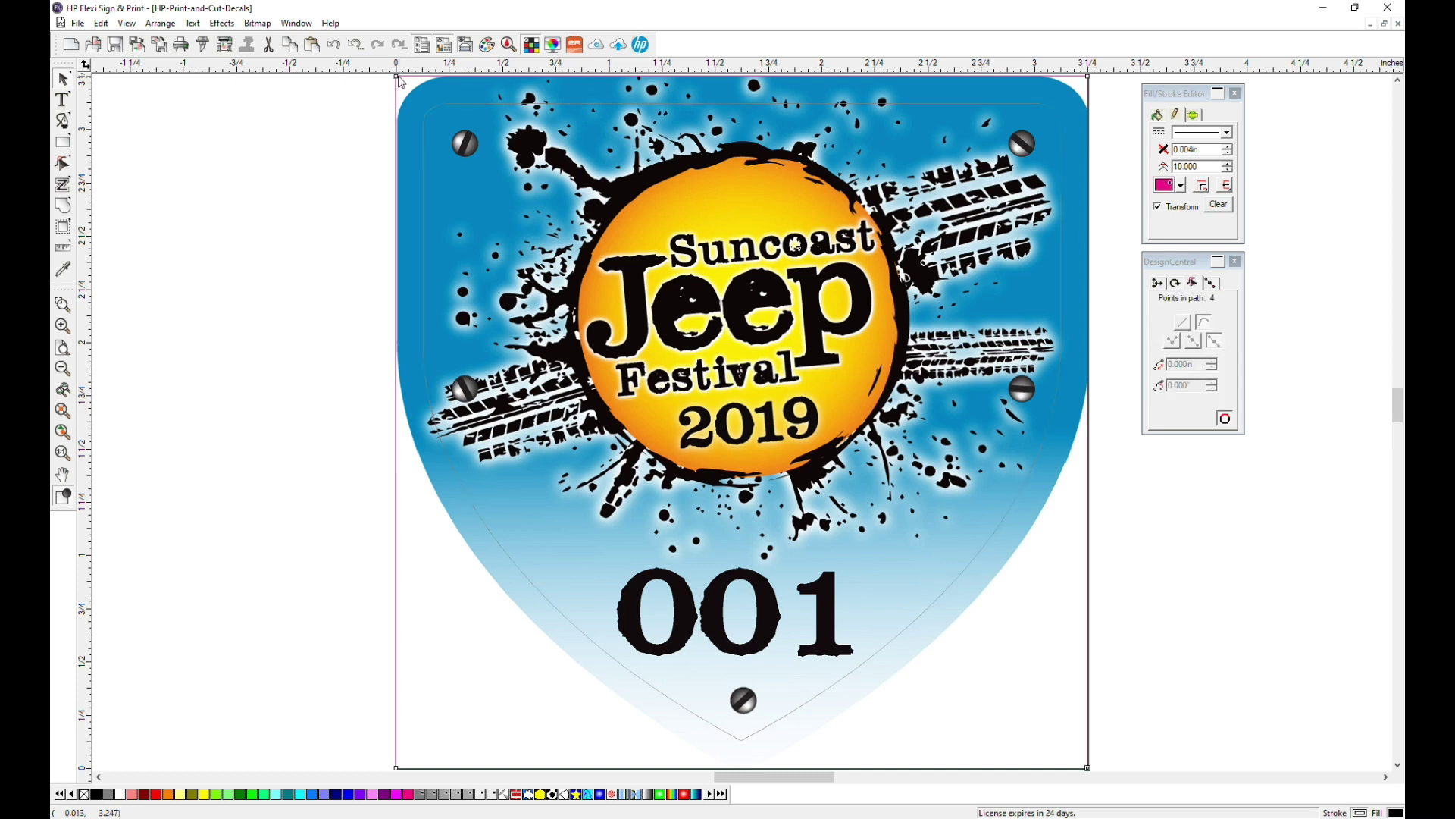
click(222, 23)
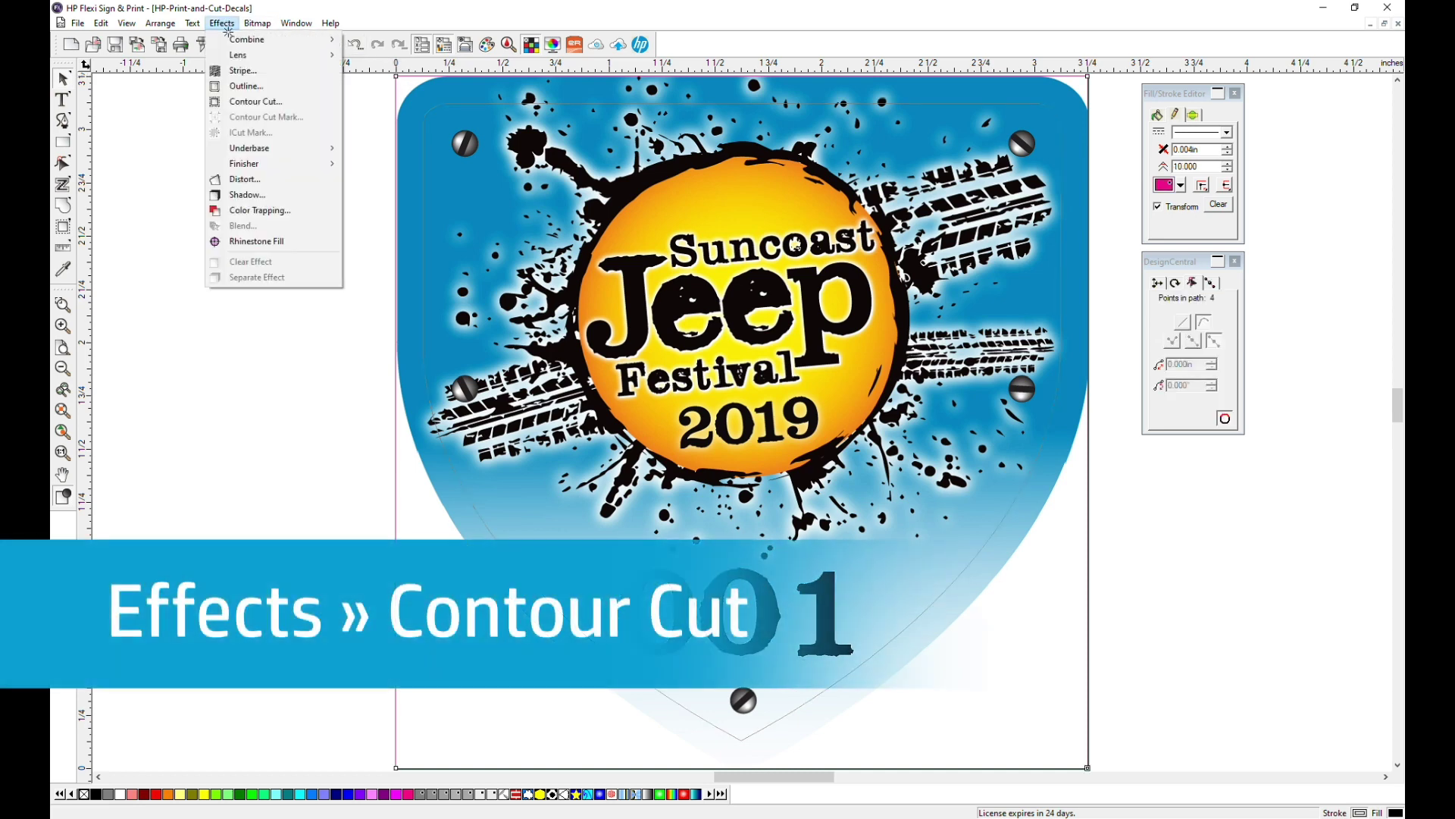
click(235, 101)
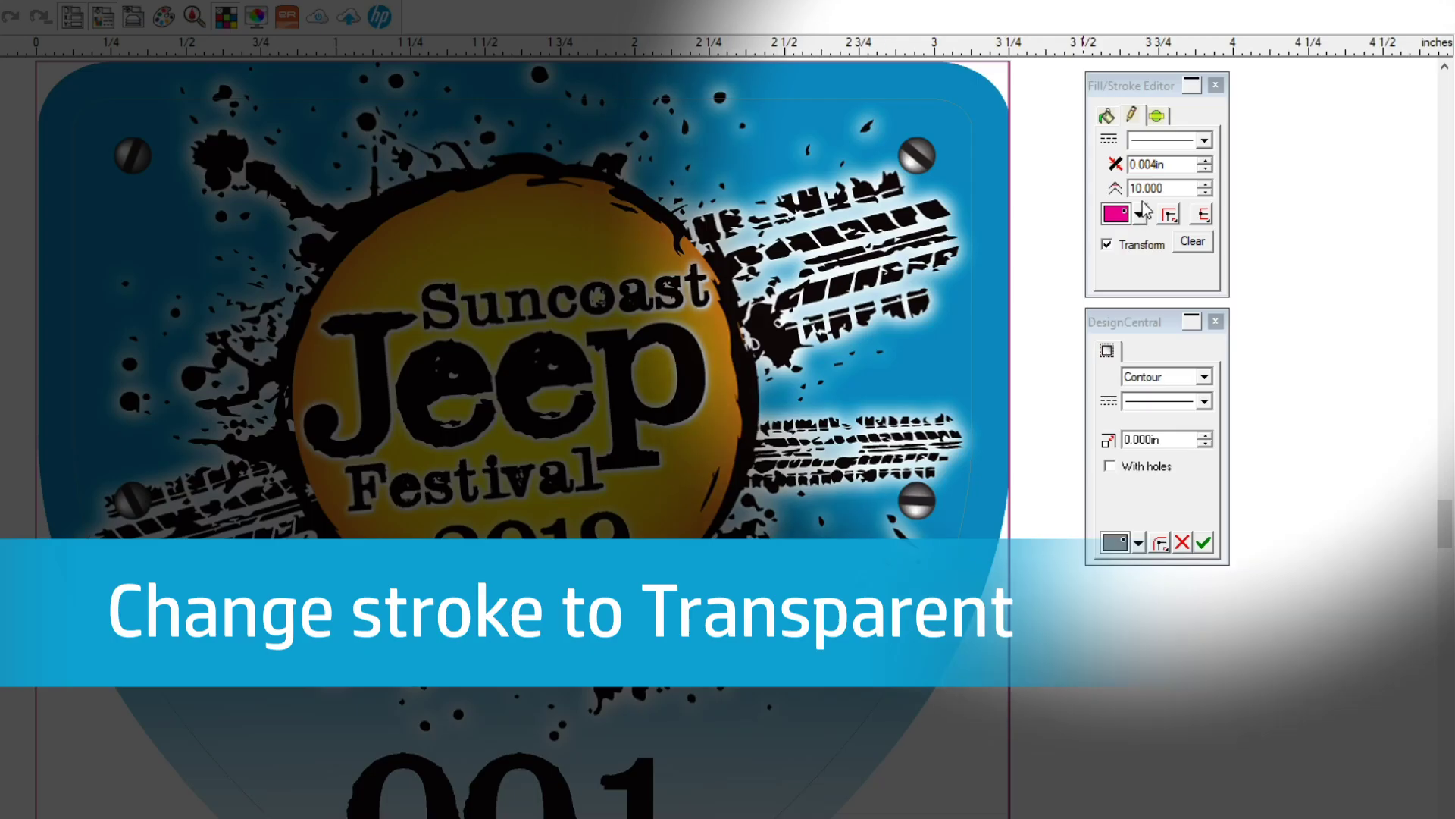
click(1179, 188)
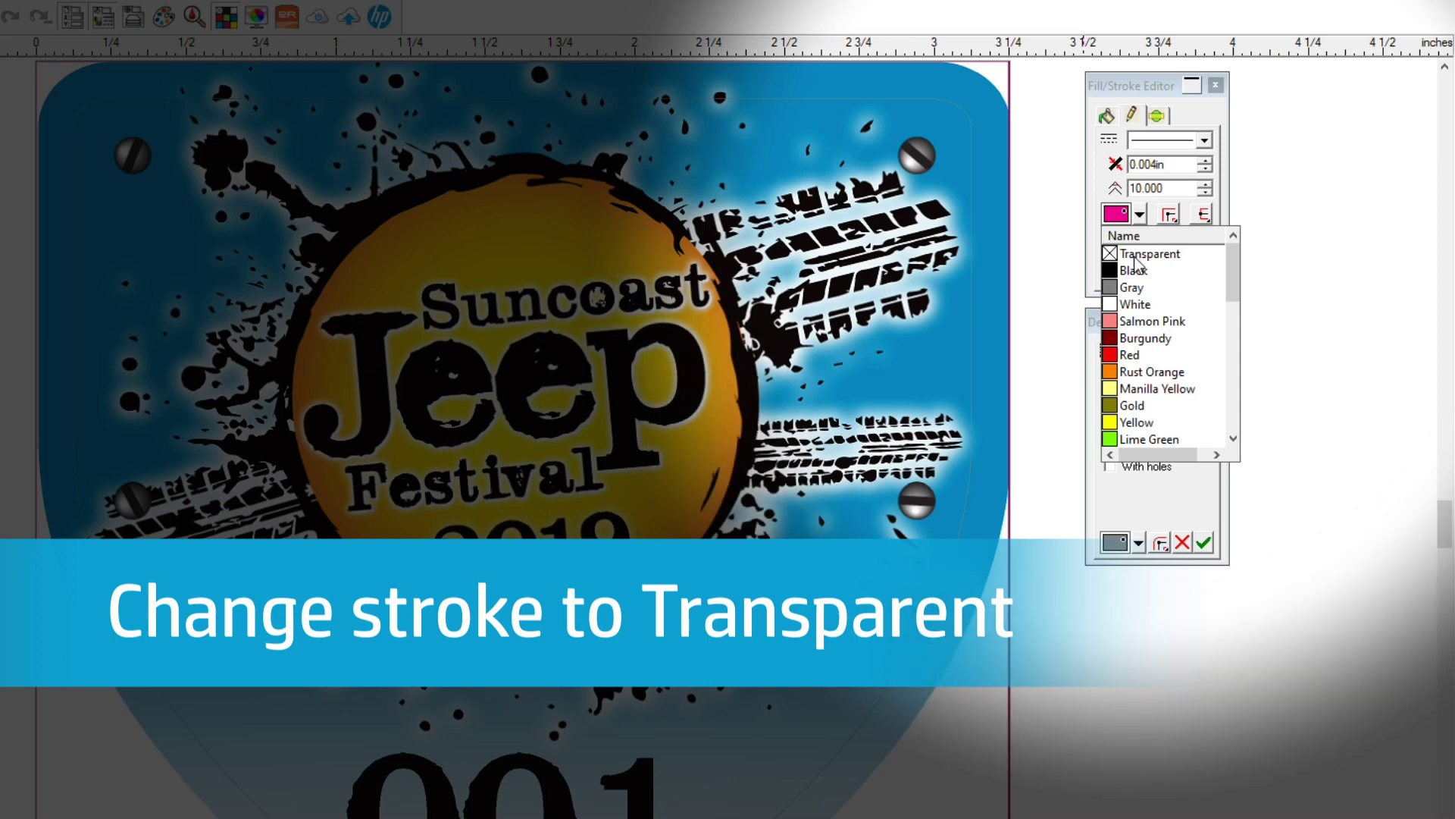
click(1136, 254)
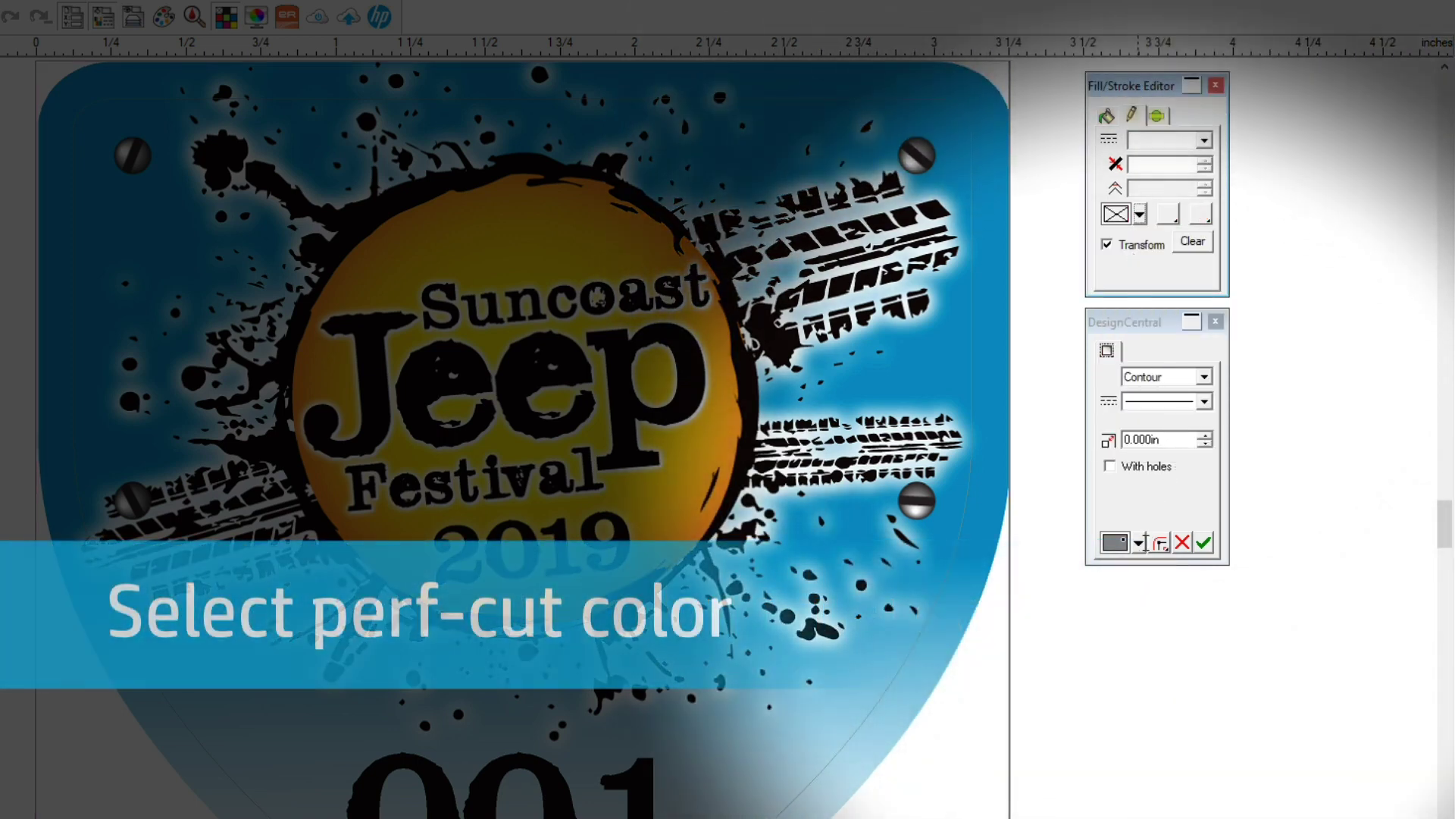
click(1139, 543)
scroll(1151, 666, down, 3)
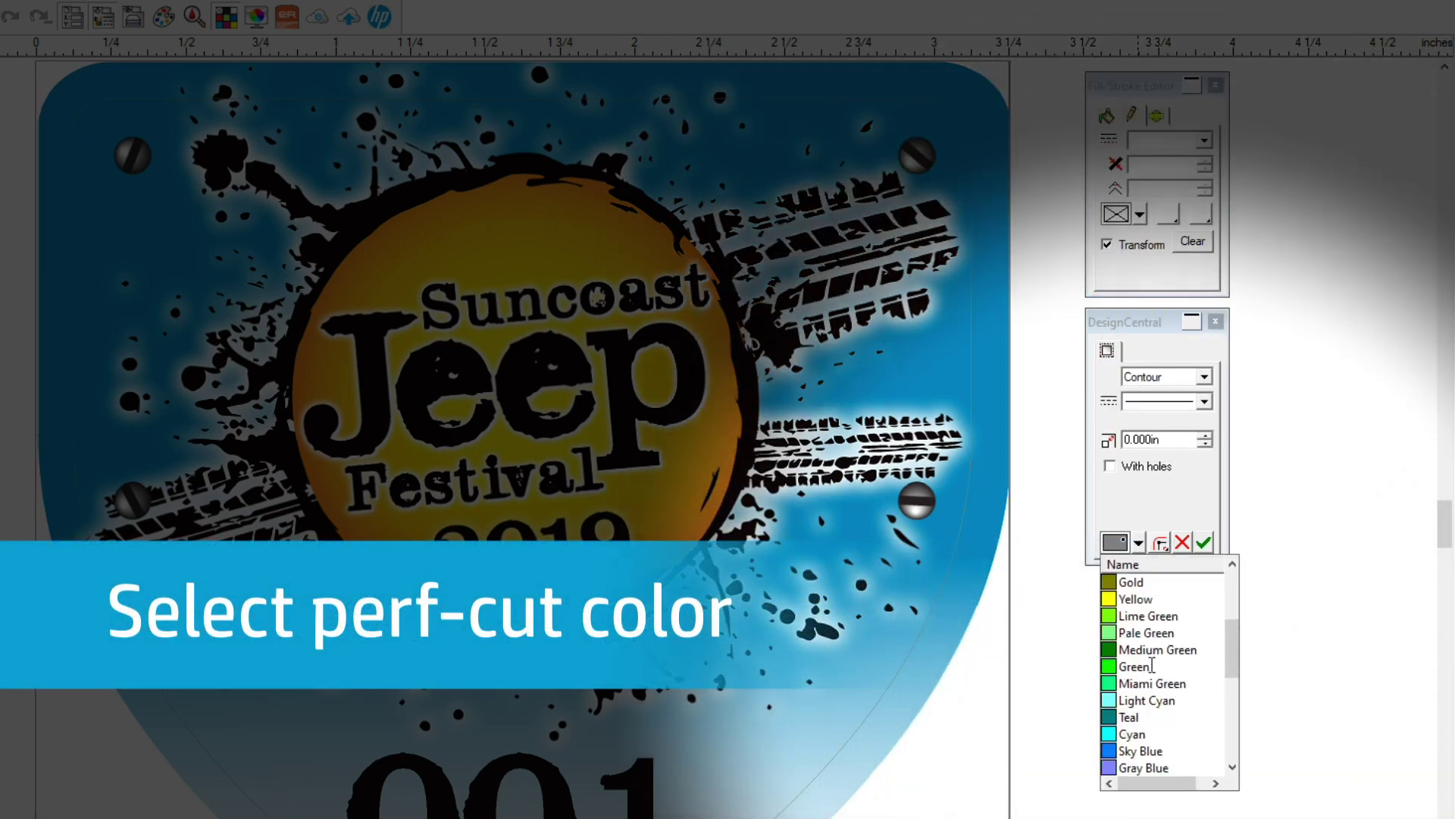
scroll(1151, 665, down, 6)
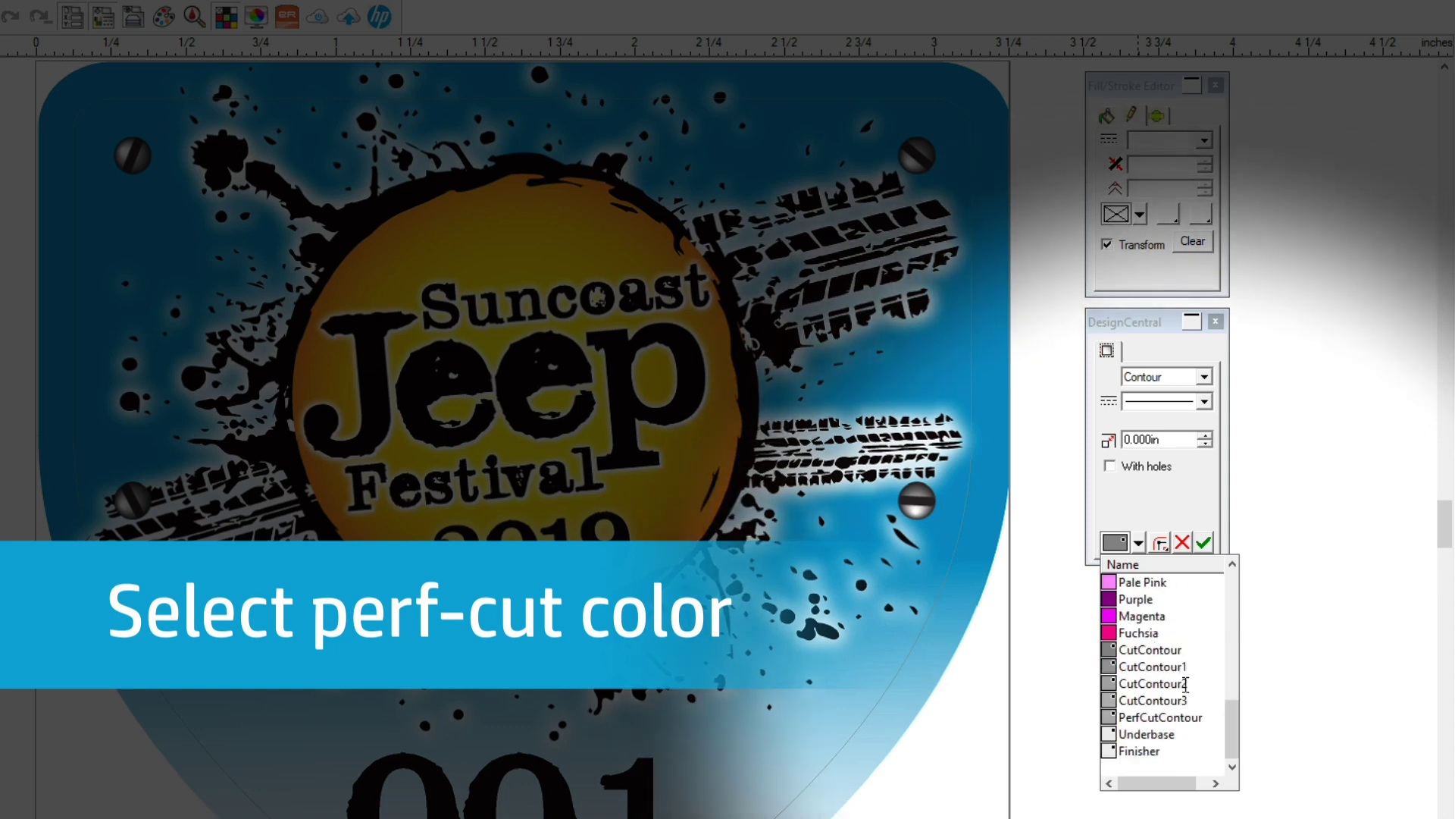
click(1177, 717)
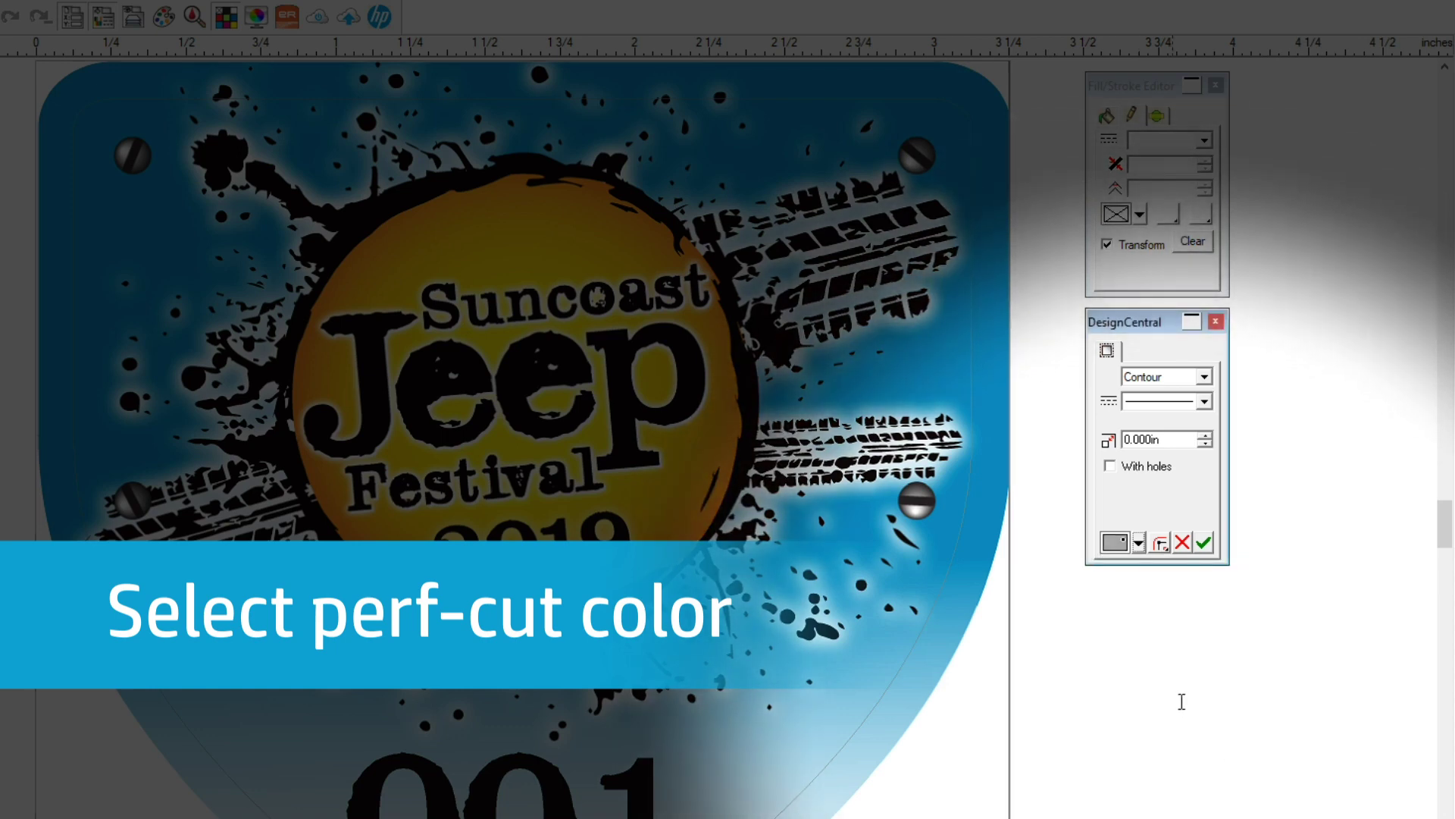
click(1203, 543)
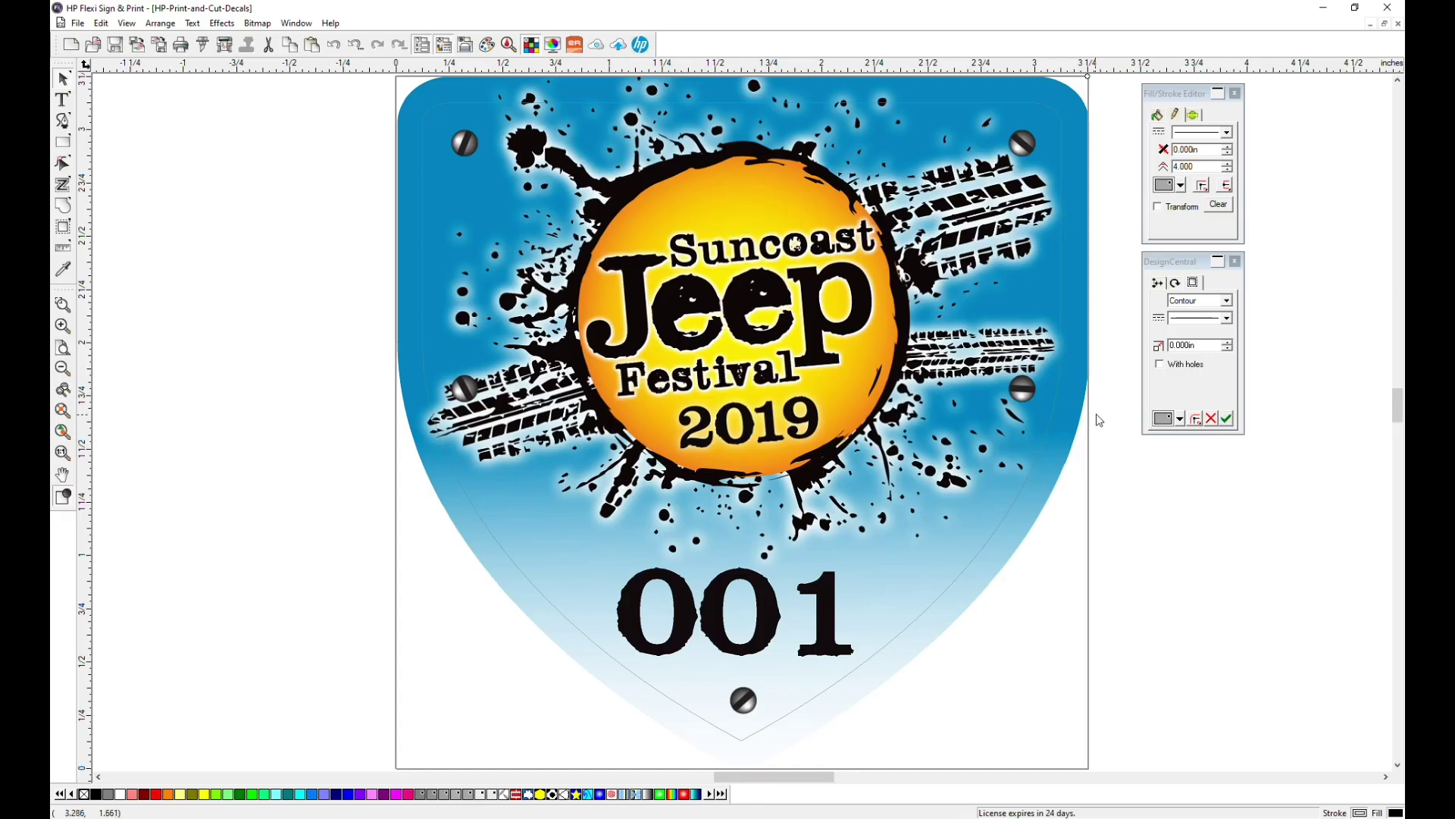
Select all and Auto Serialize 500 copies in 13 columns, replacing the 001 text
key(ctrl+a)
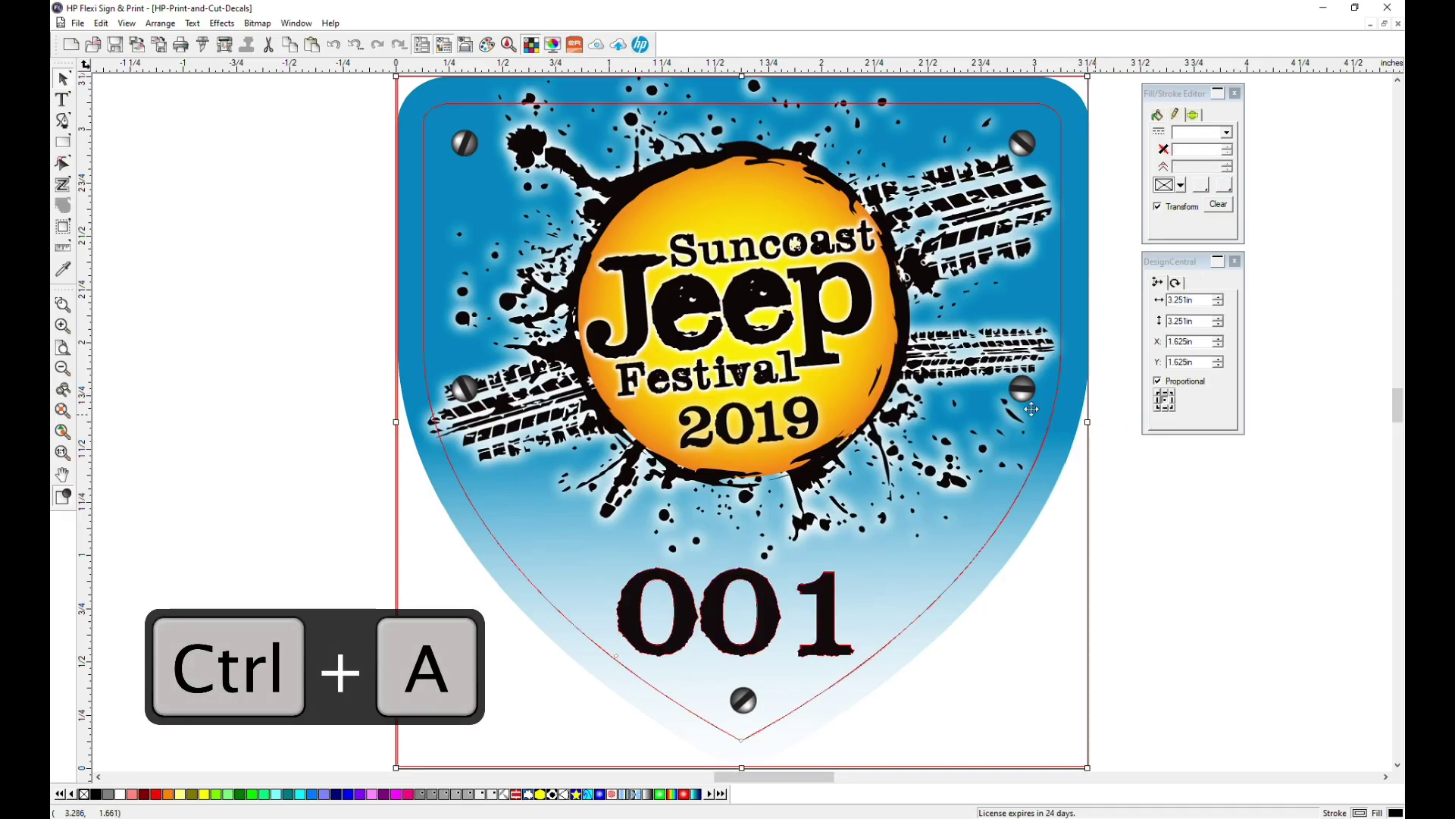
click(160, 23)
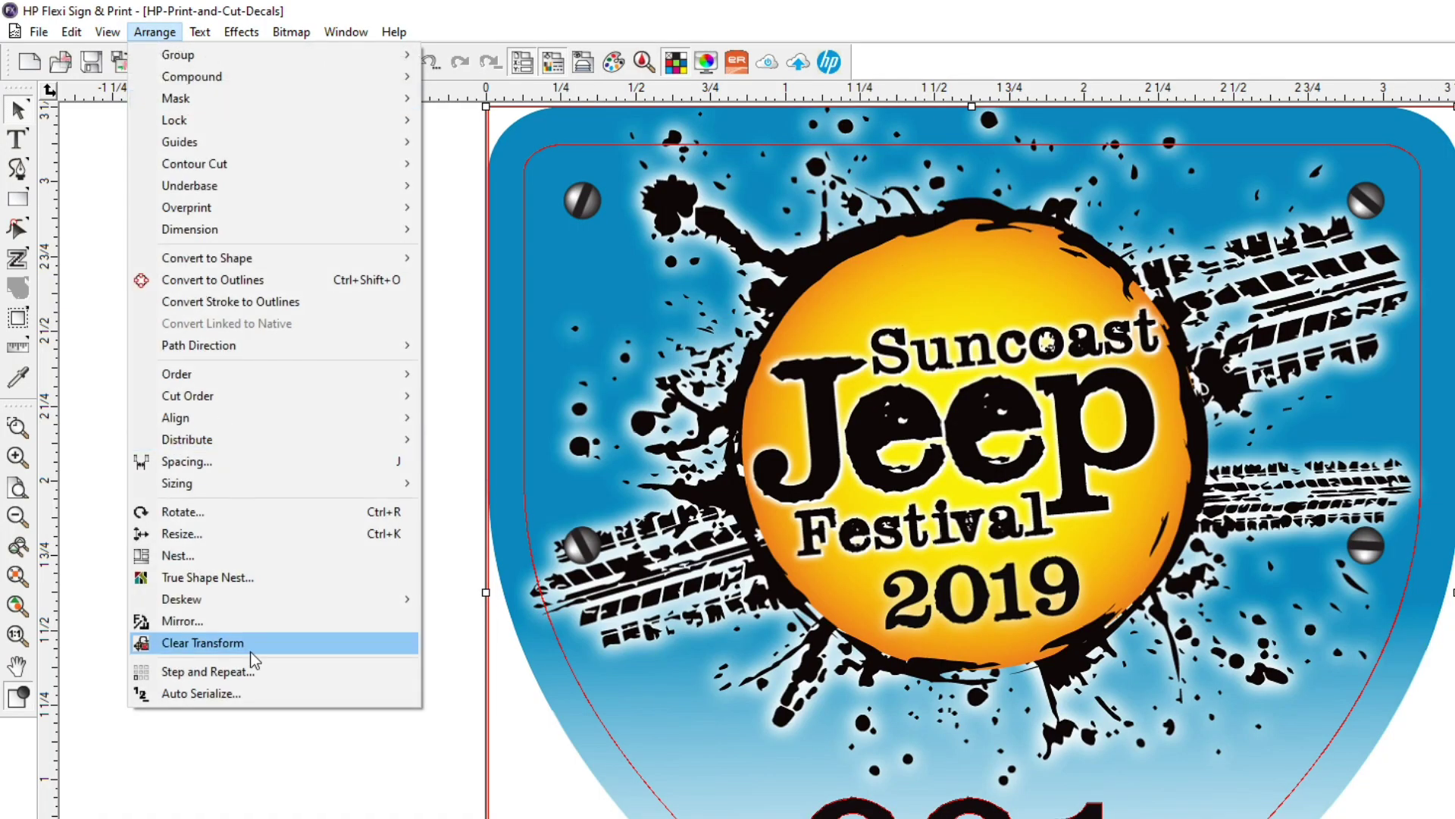
click(240, 692)
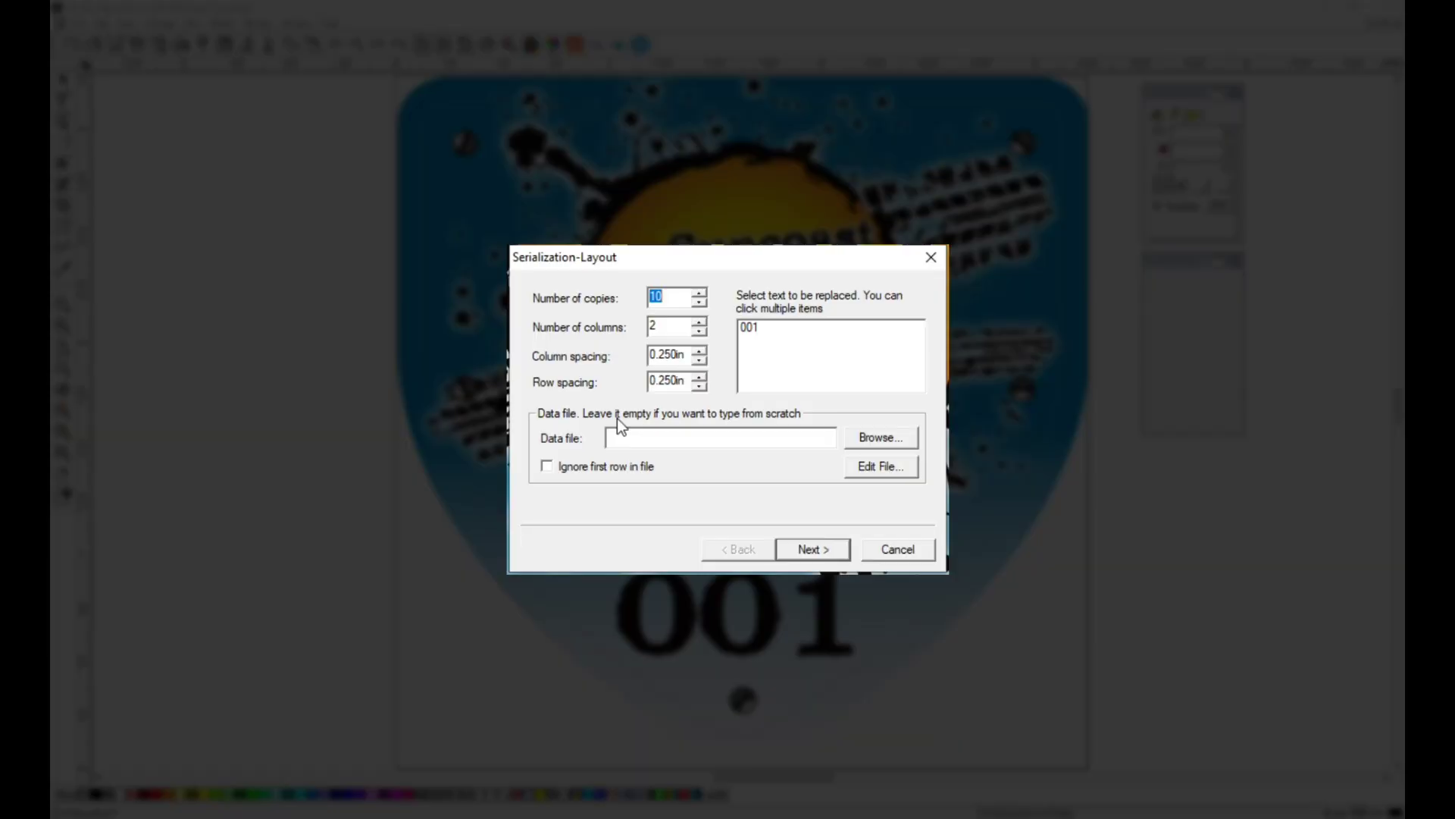
text(5)
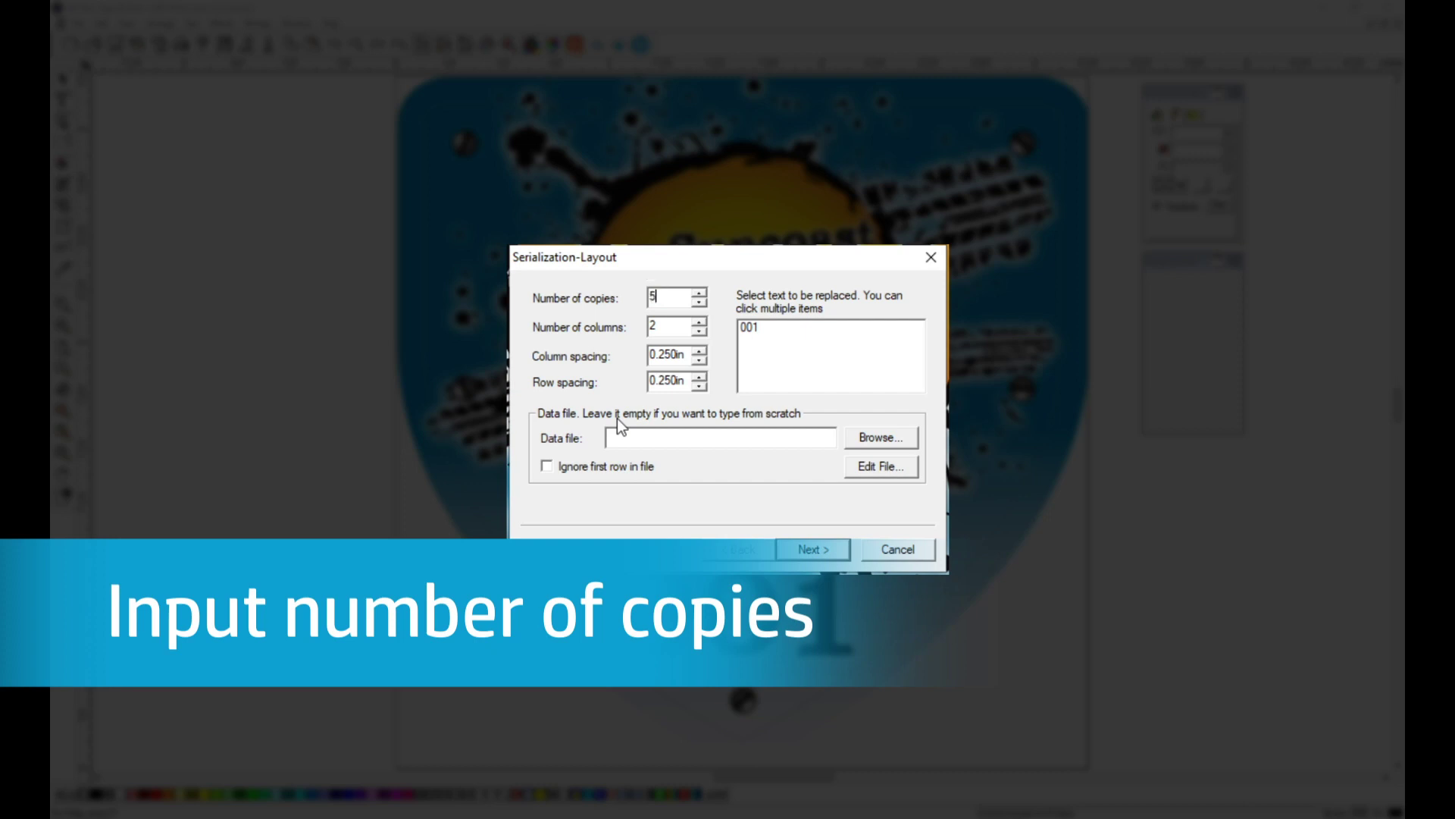
text(00)
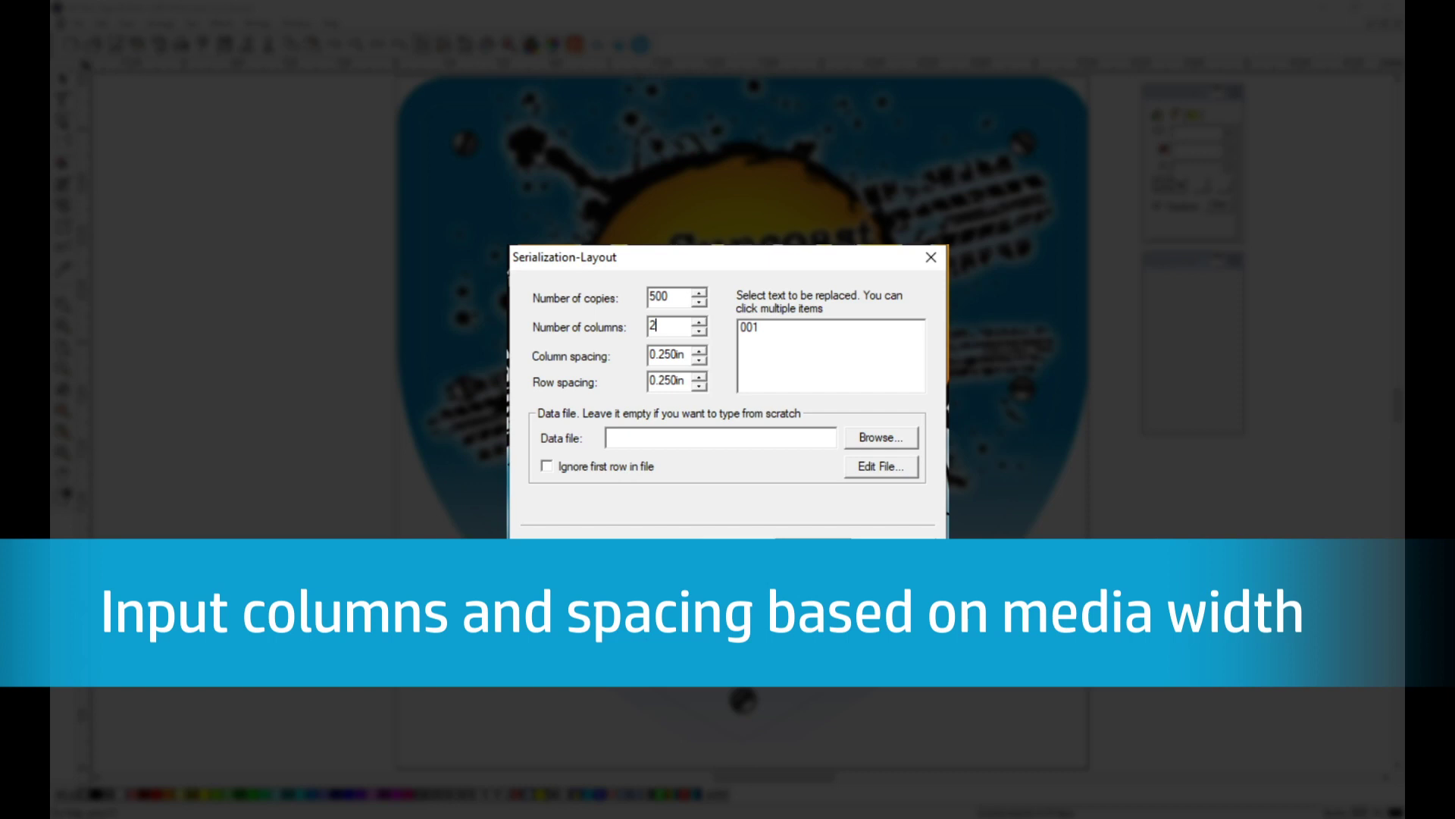
key(BackSpace)
text(13)
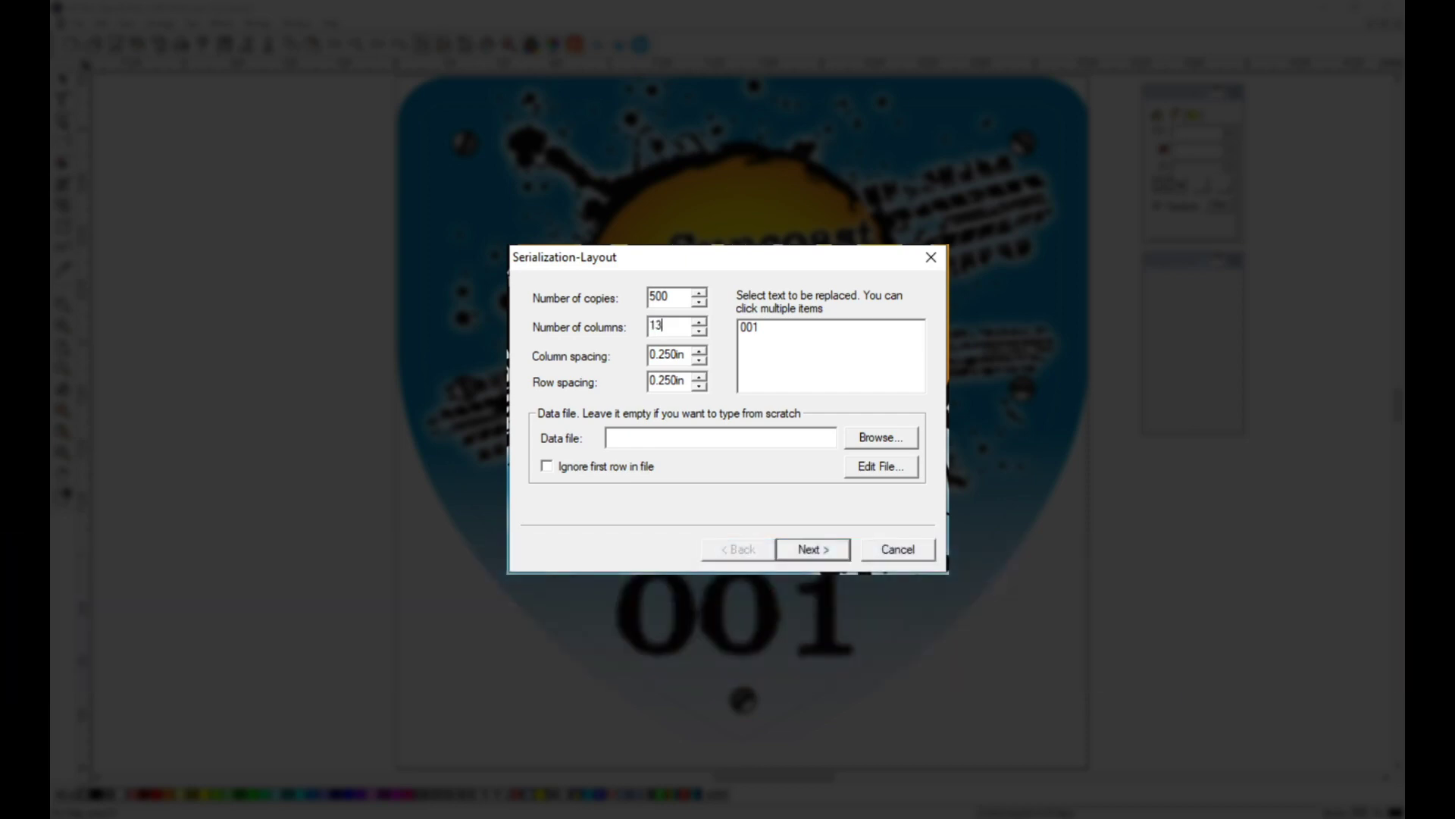
click(754, 328)
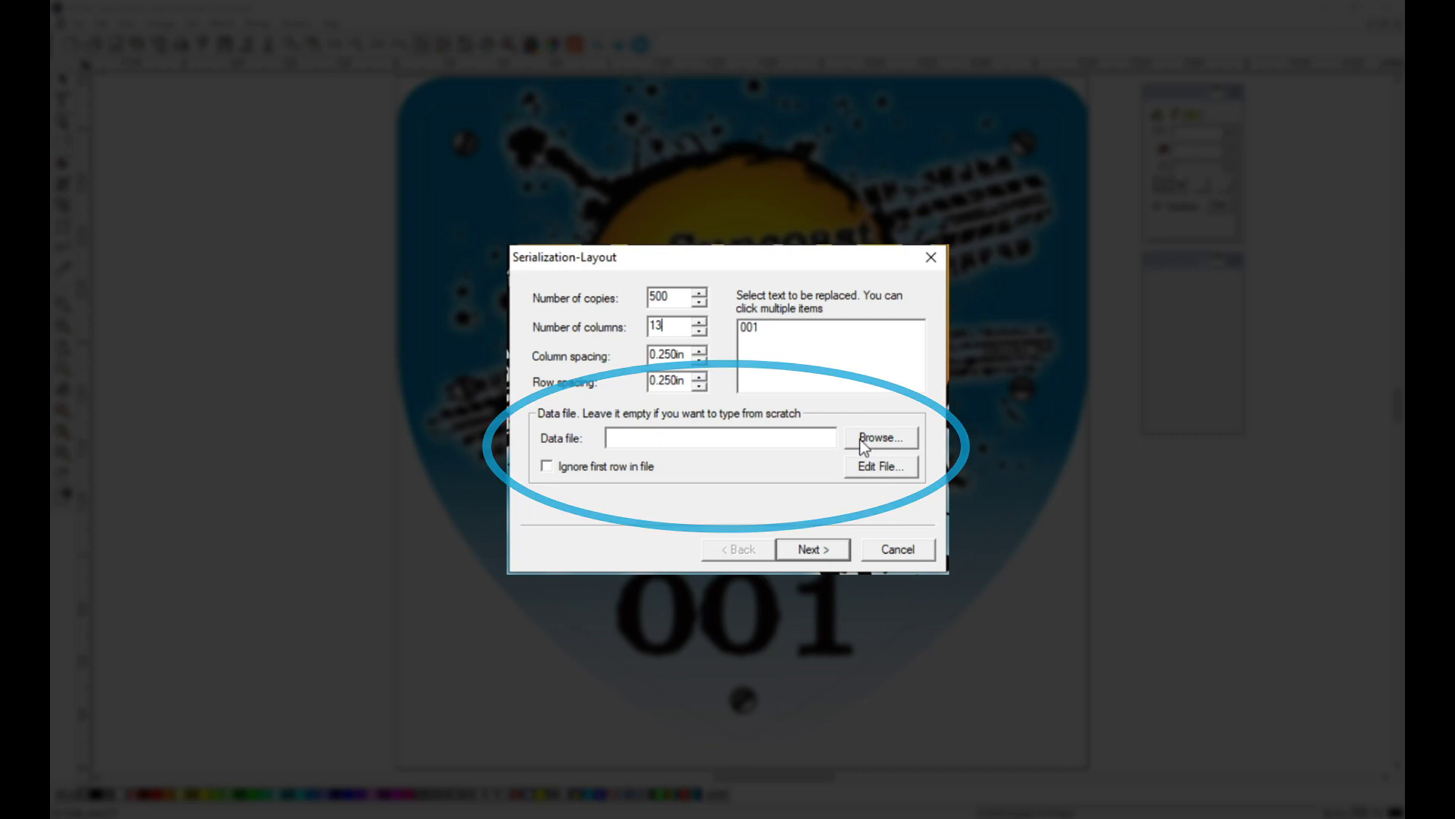
click(803, 548)
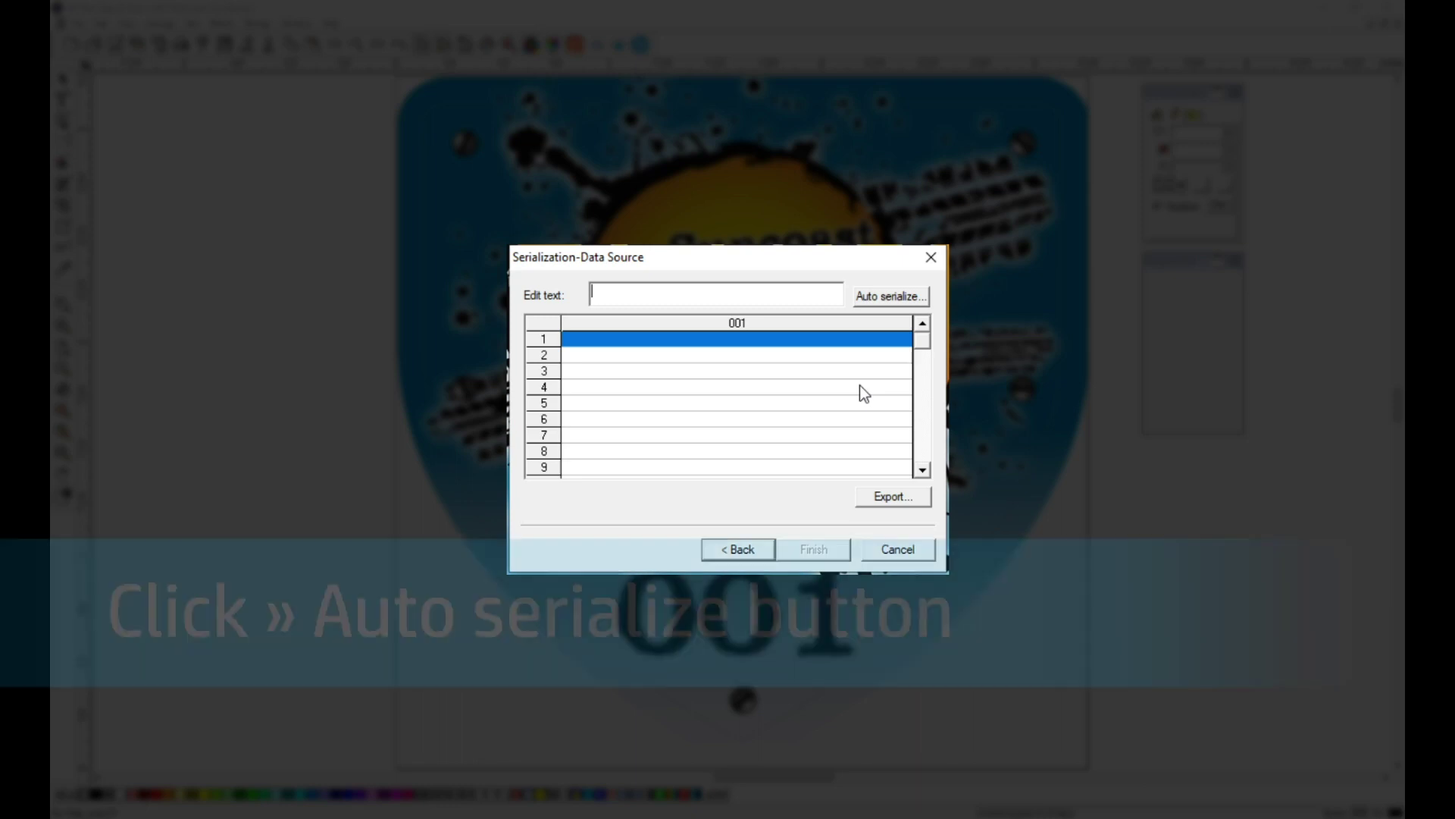
Auto-fill the data source with numeric serials starting at 001, increment 1
click(895, 297)
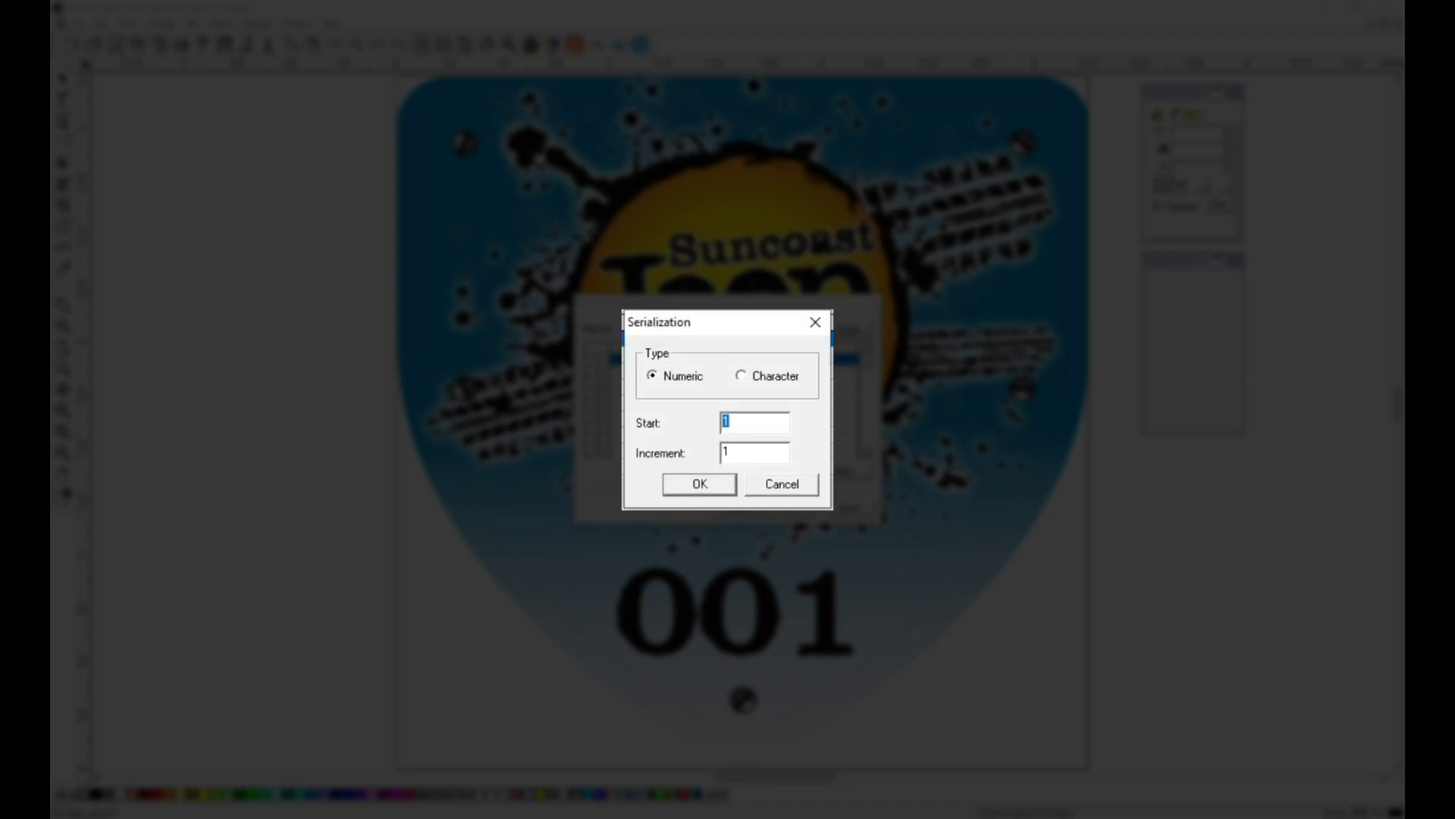
text(001)
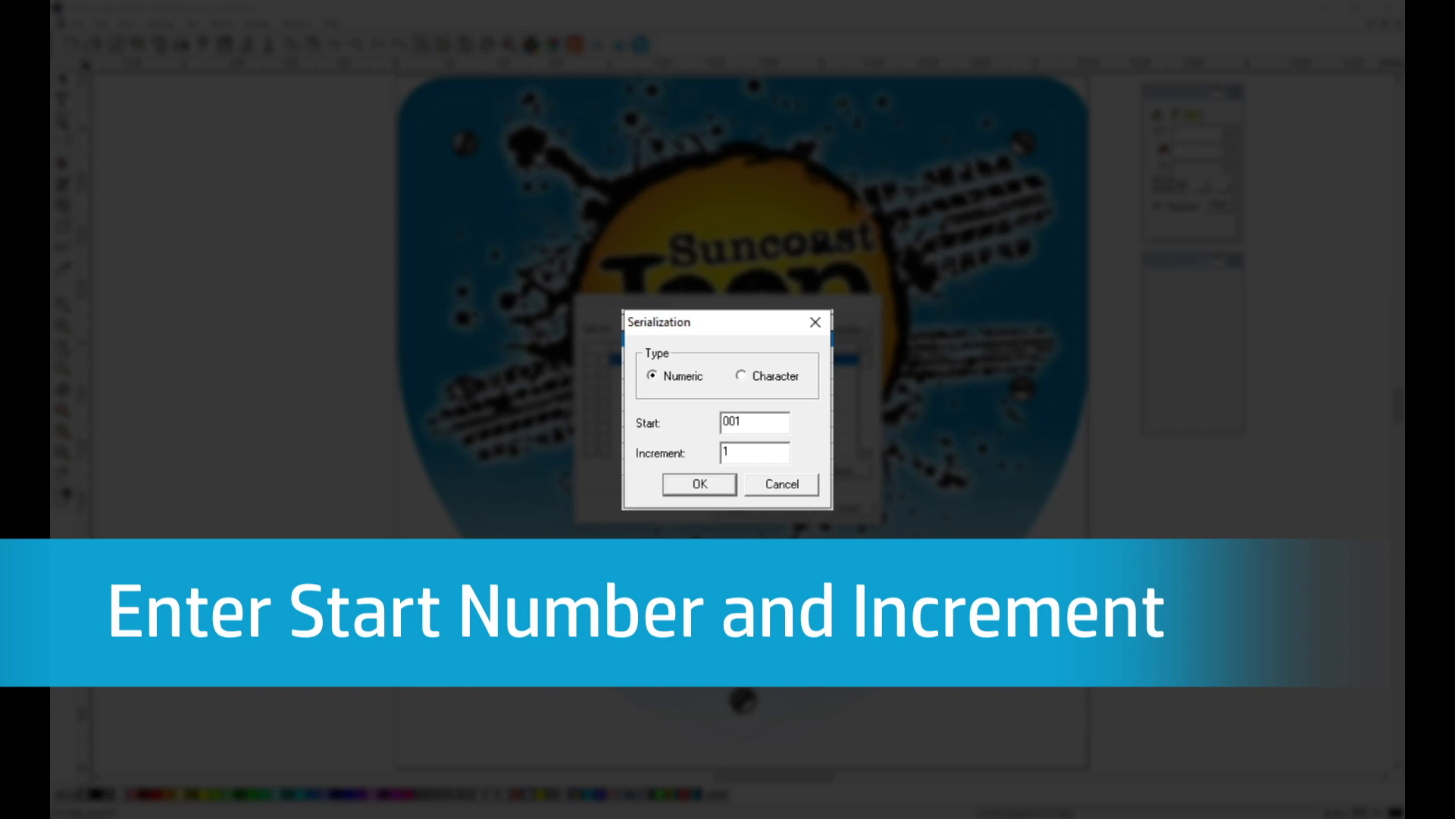
key(Return)
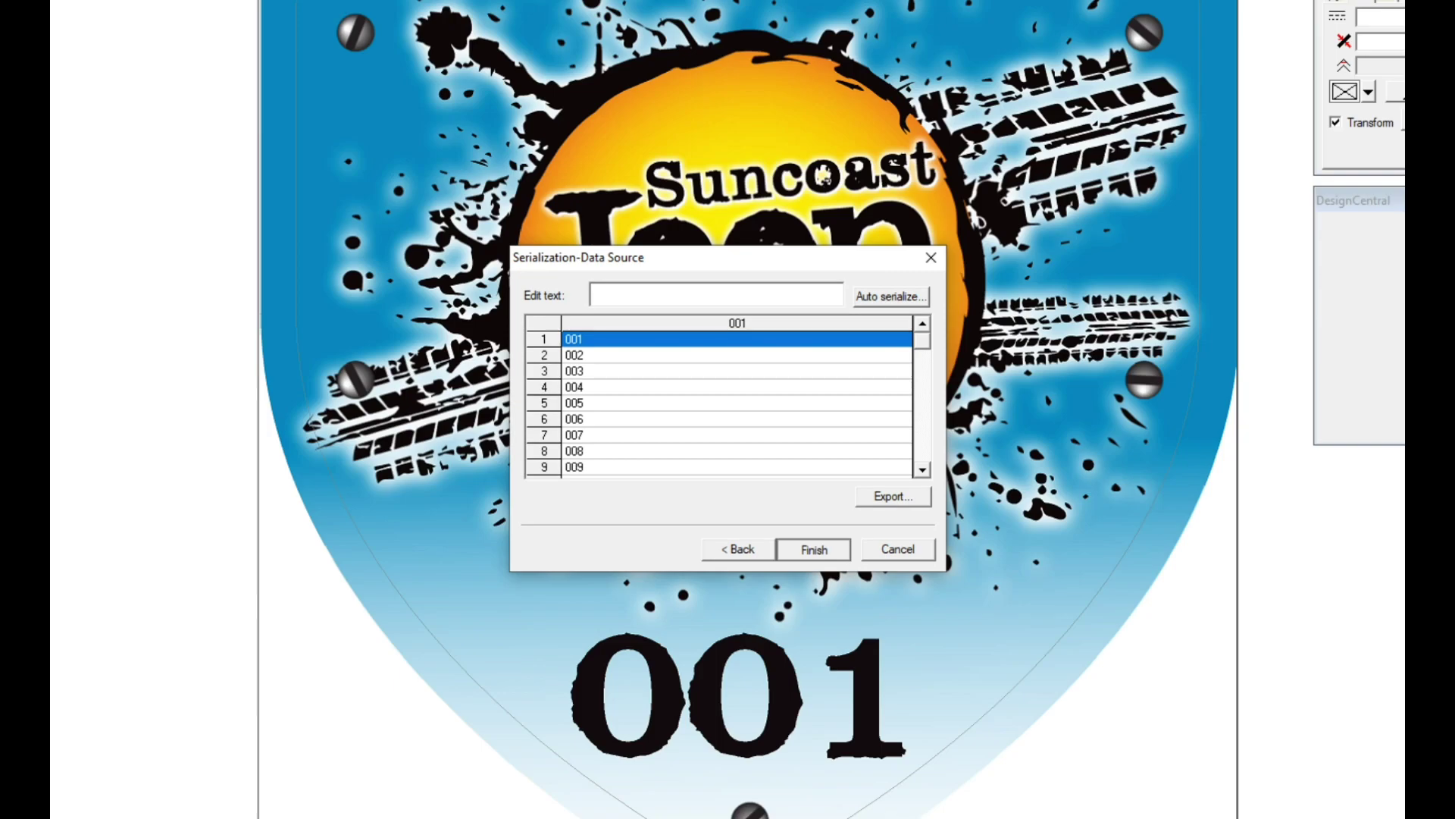
key(Return)
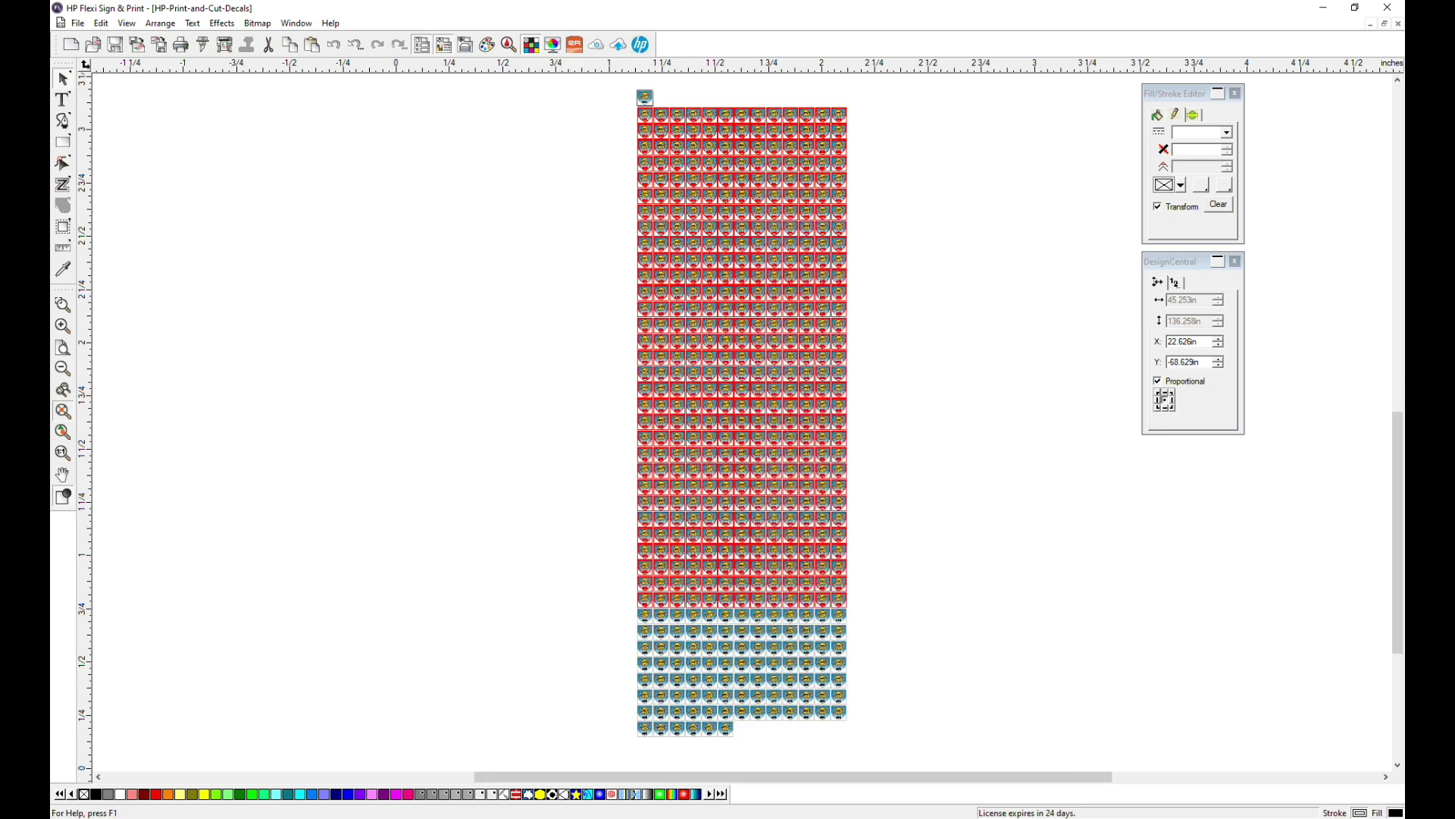
Zoom in to check the decal serial numbers, zoom back out, and bring up RIP and Print
scroll(732, 426, up, 5)
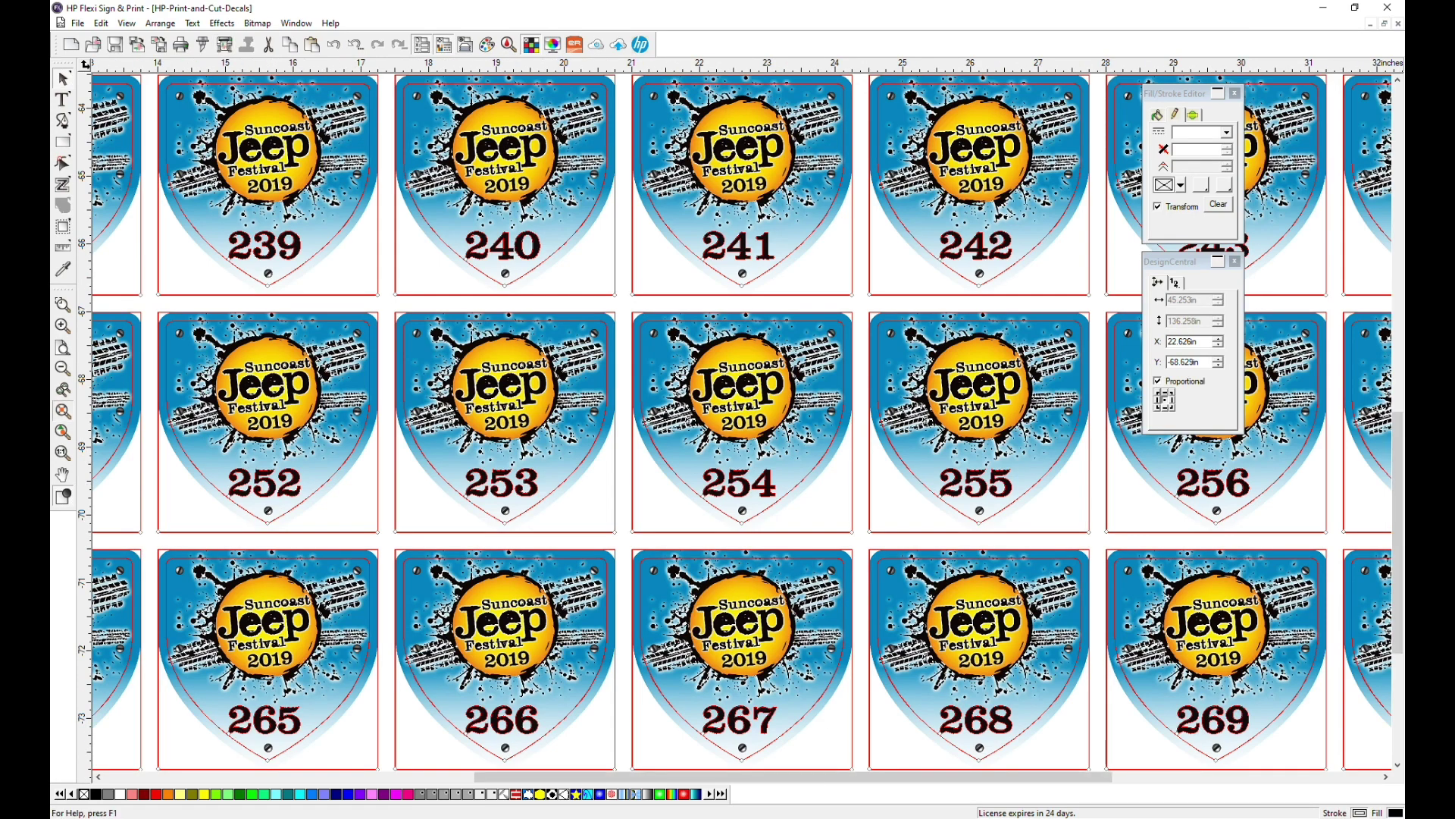
scroll(286, 436, down, 5)
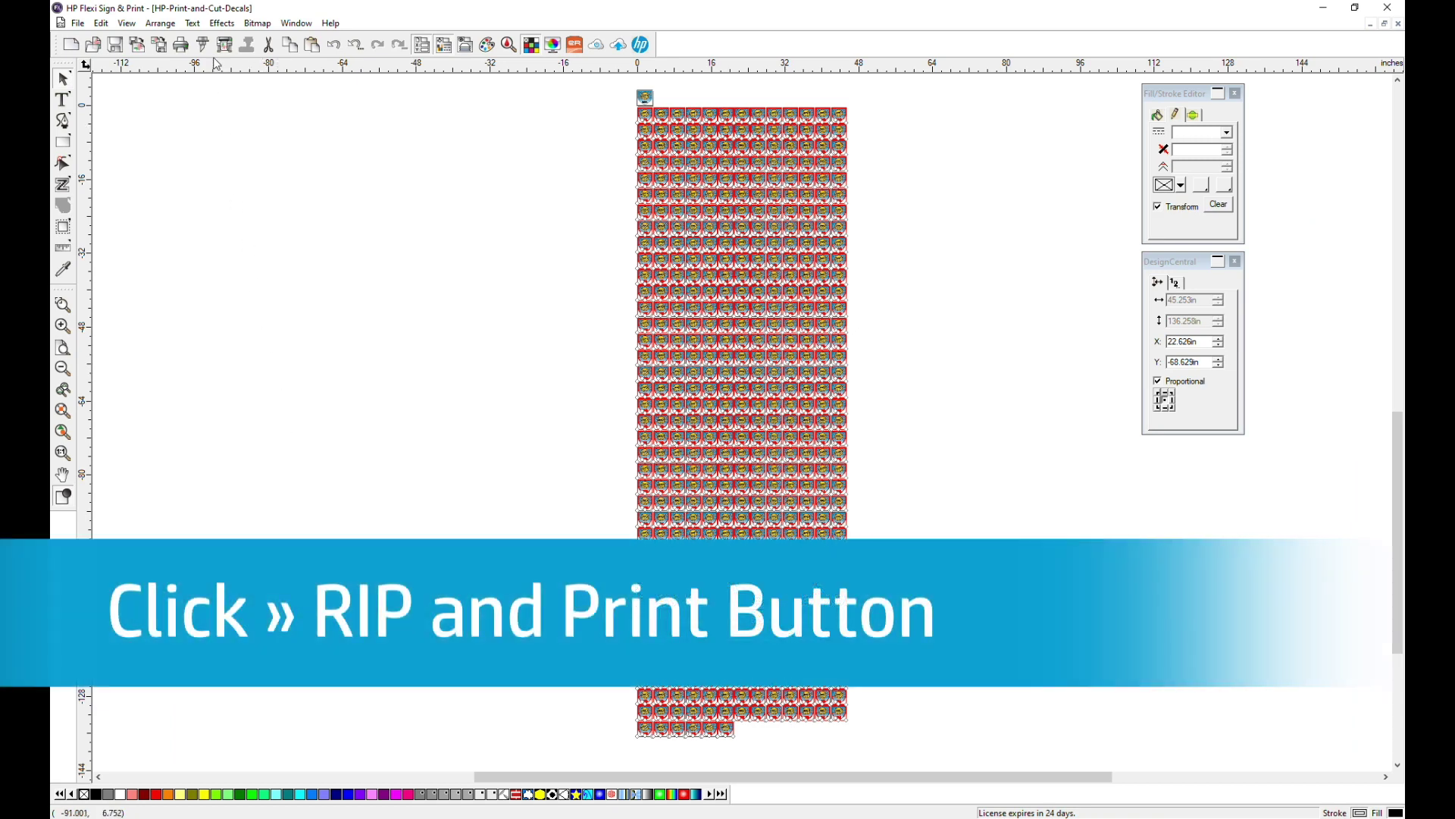
click(224, 45)
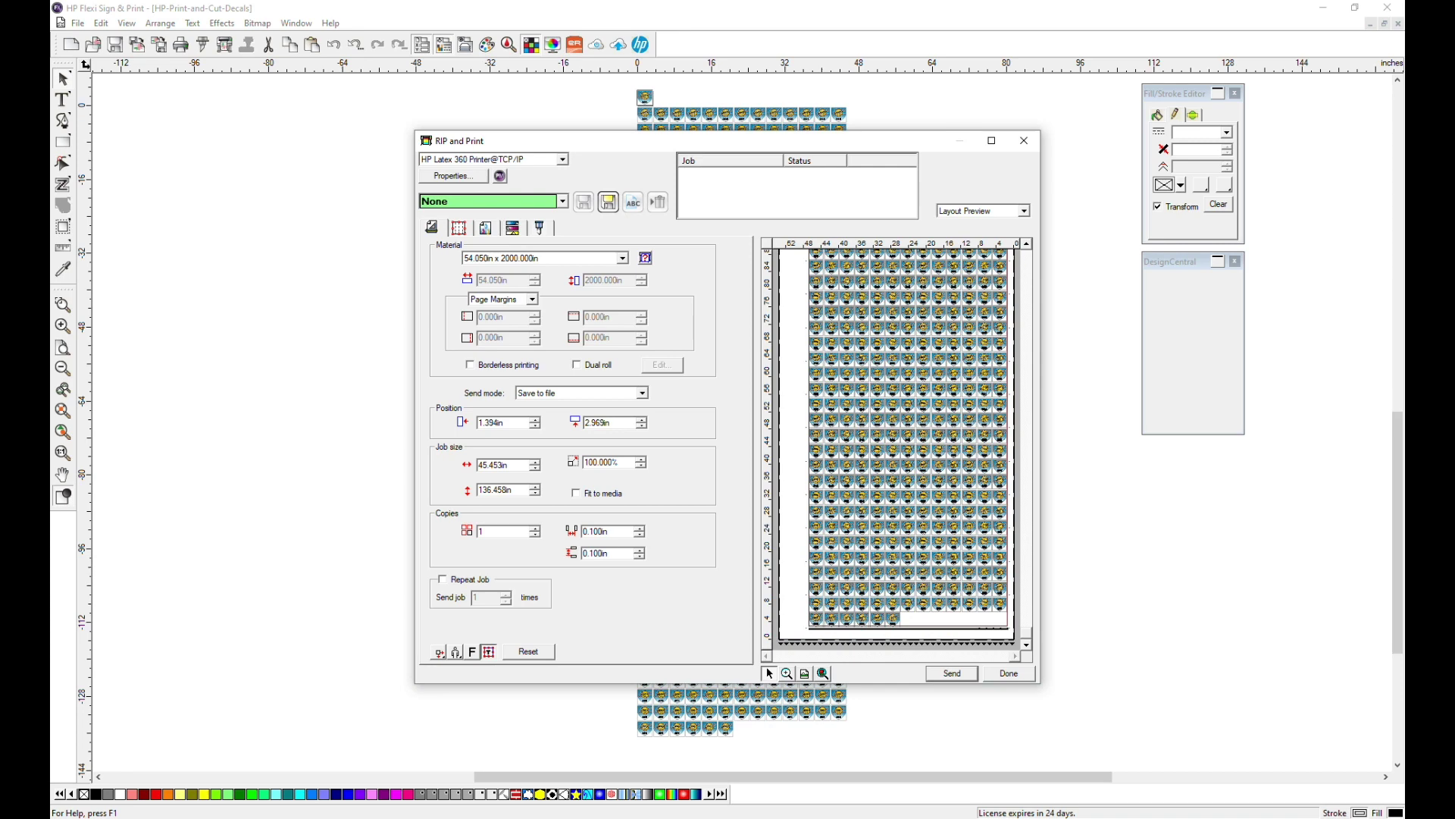
Pick a new media placement for the job and show the Contour Cut settings
click(439, 652)
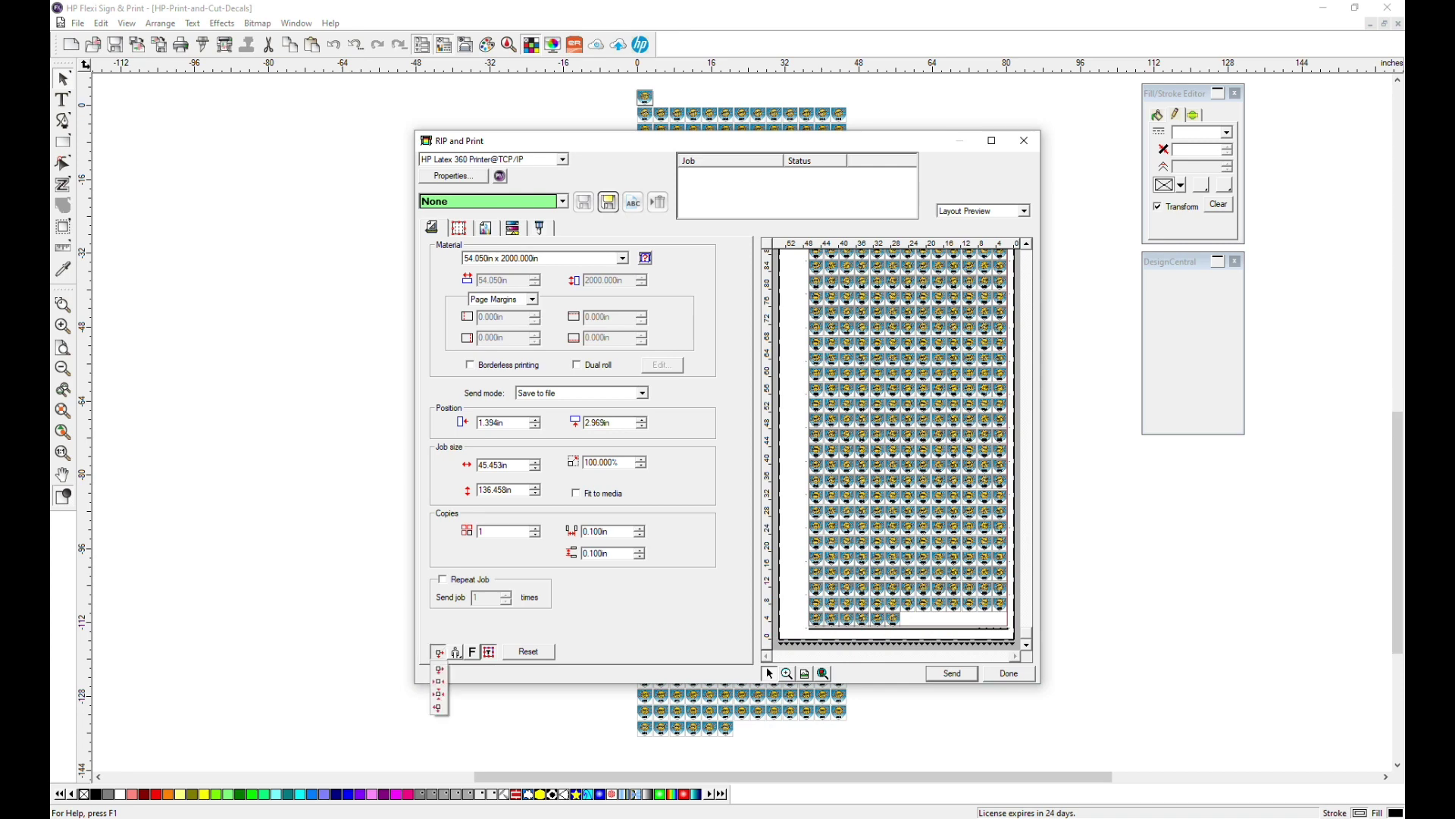
click(439, 681)
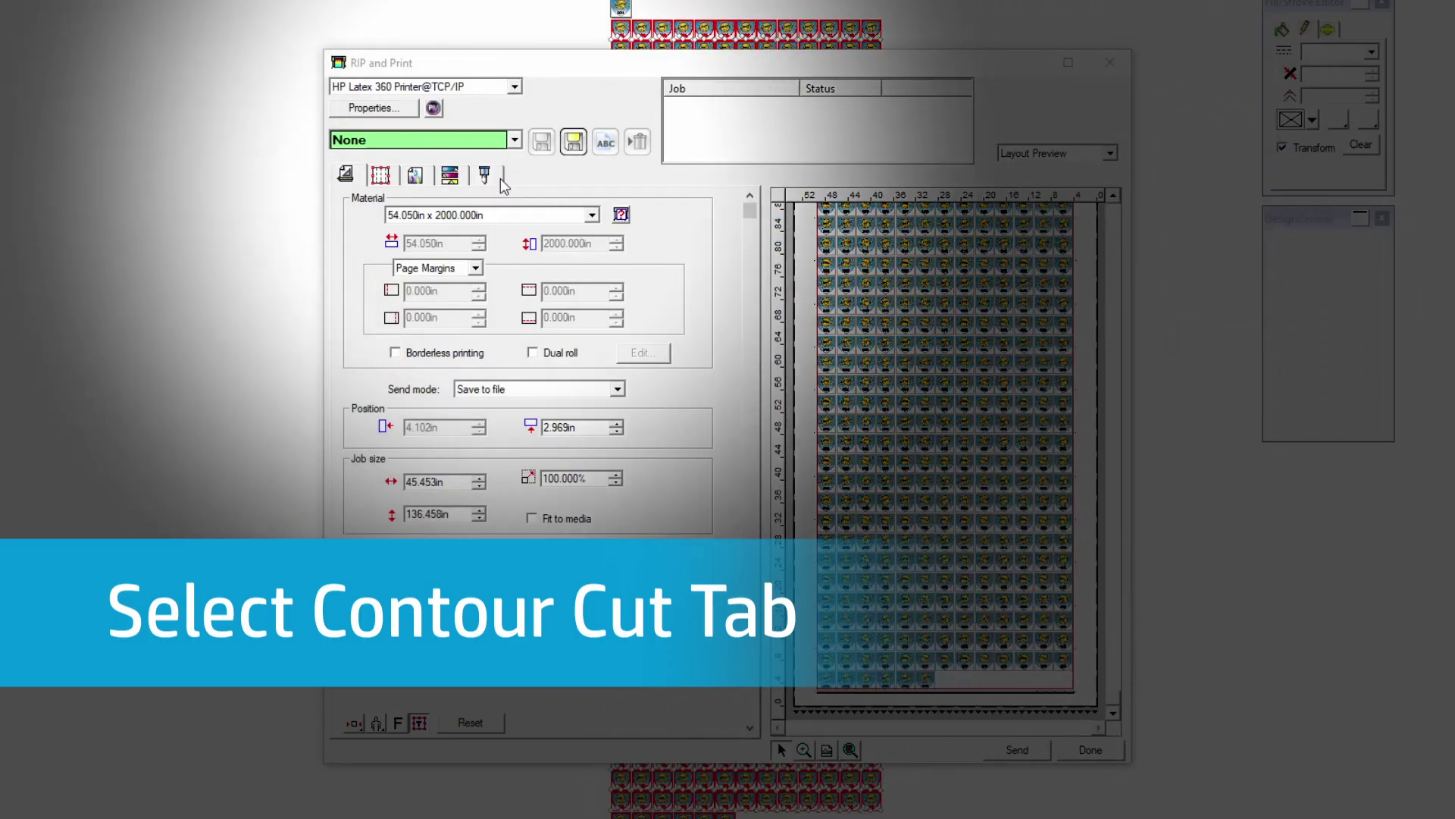
click(485, 176)
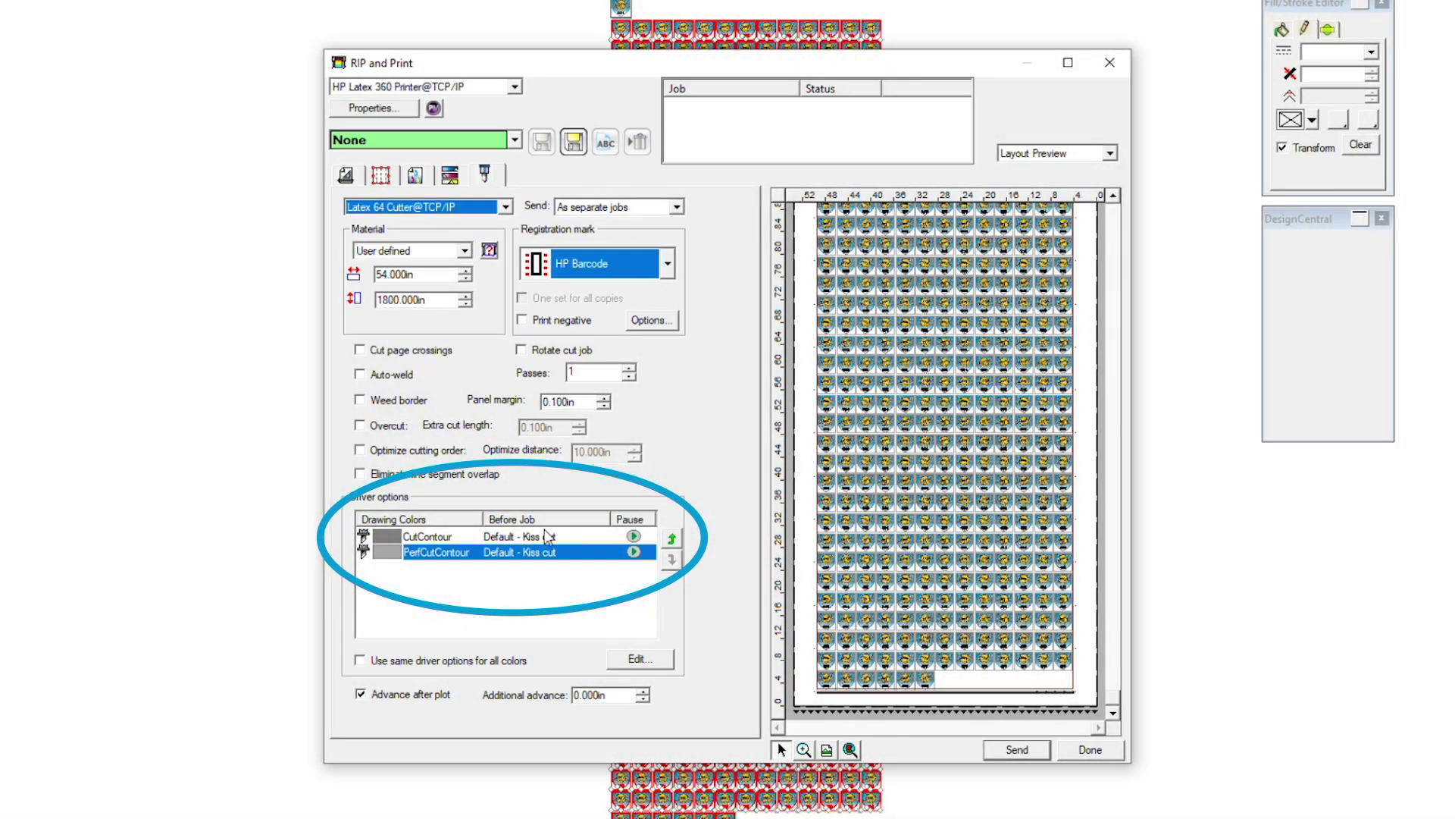
Set CutContour's cutter preset to Self-Adhesive Vinyl - Kiss cut and apply it
click(399, 537)
click(636, 659)
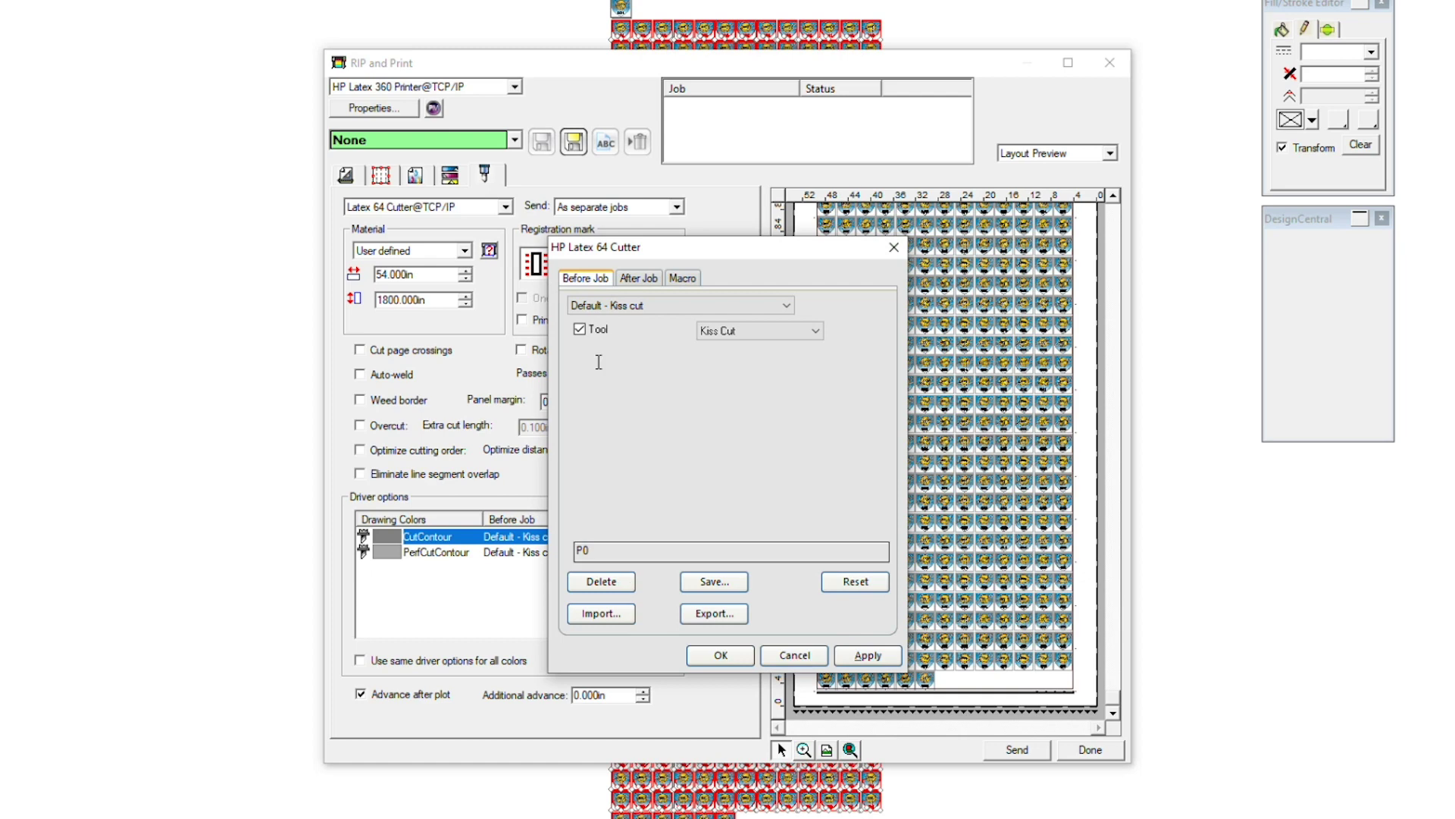
click(601, 304)
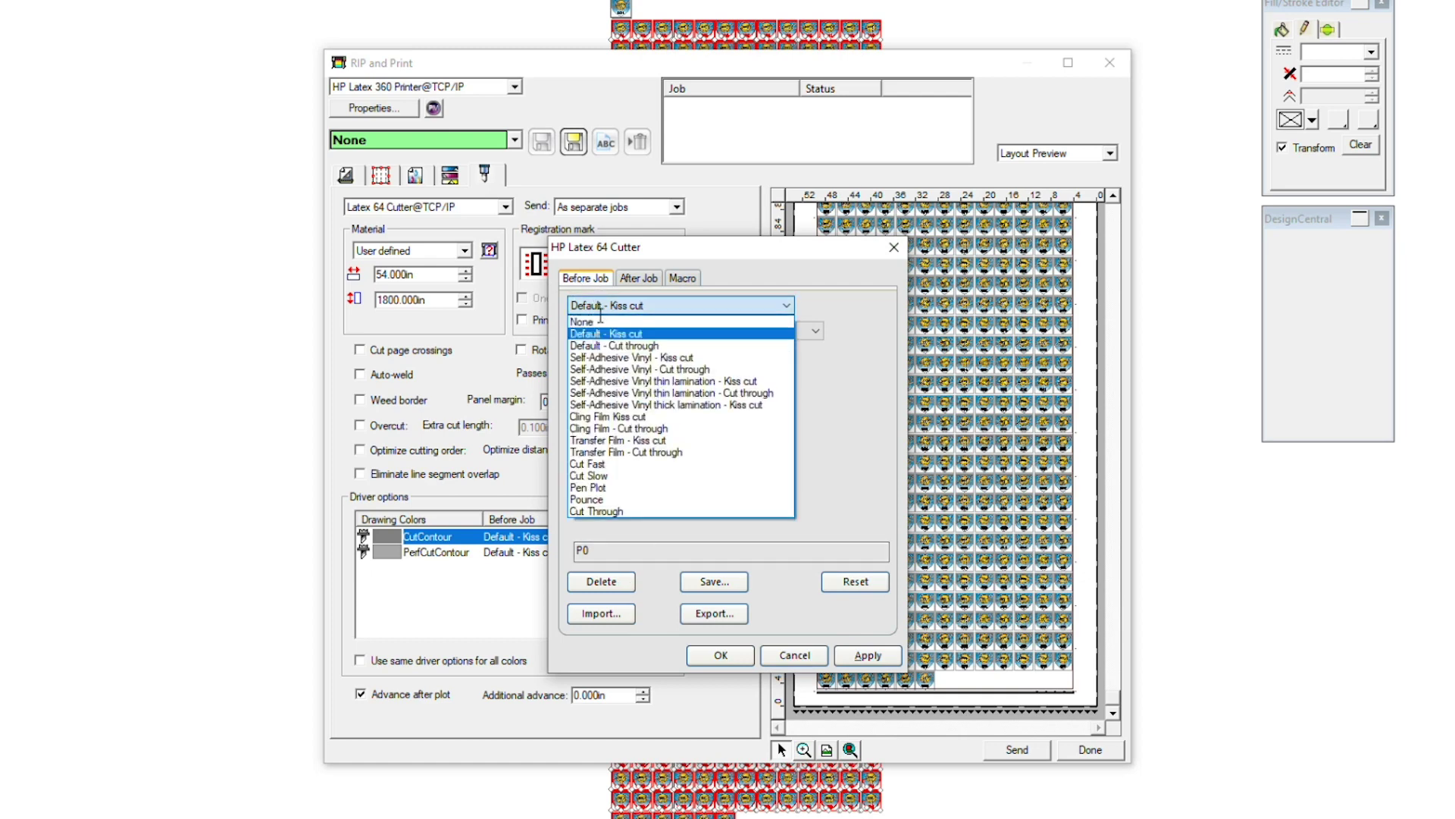
click(594, 357)
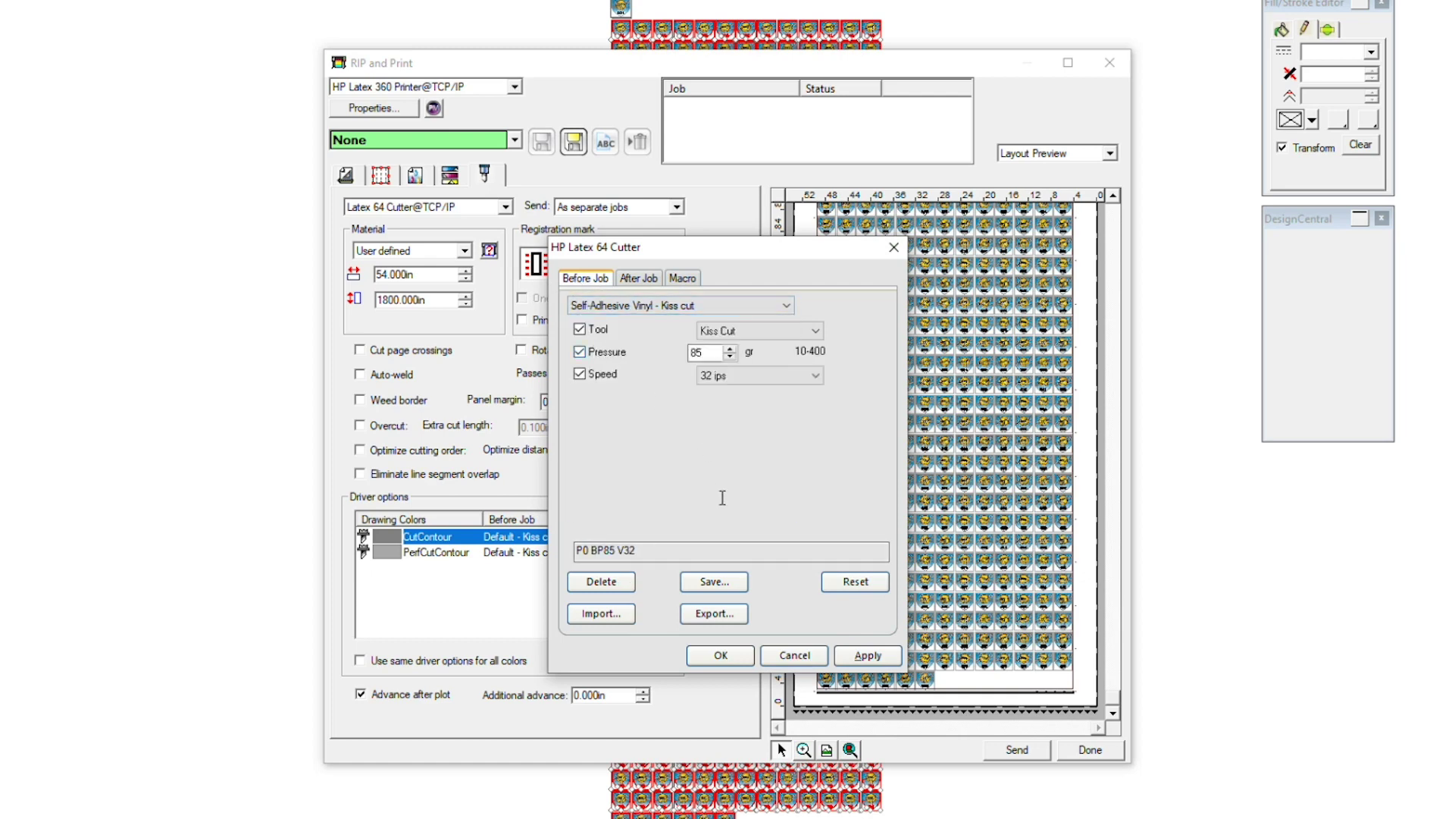
click(866, 654)
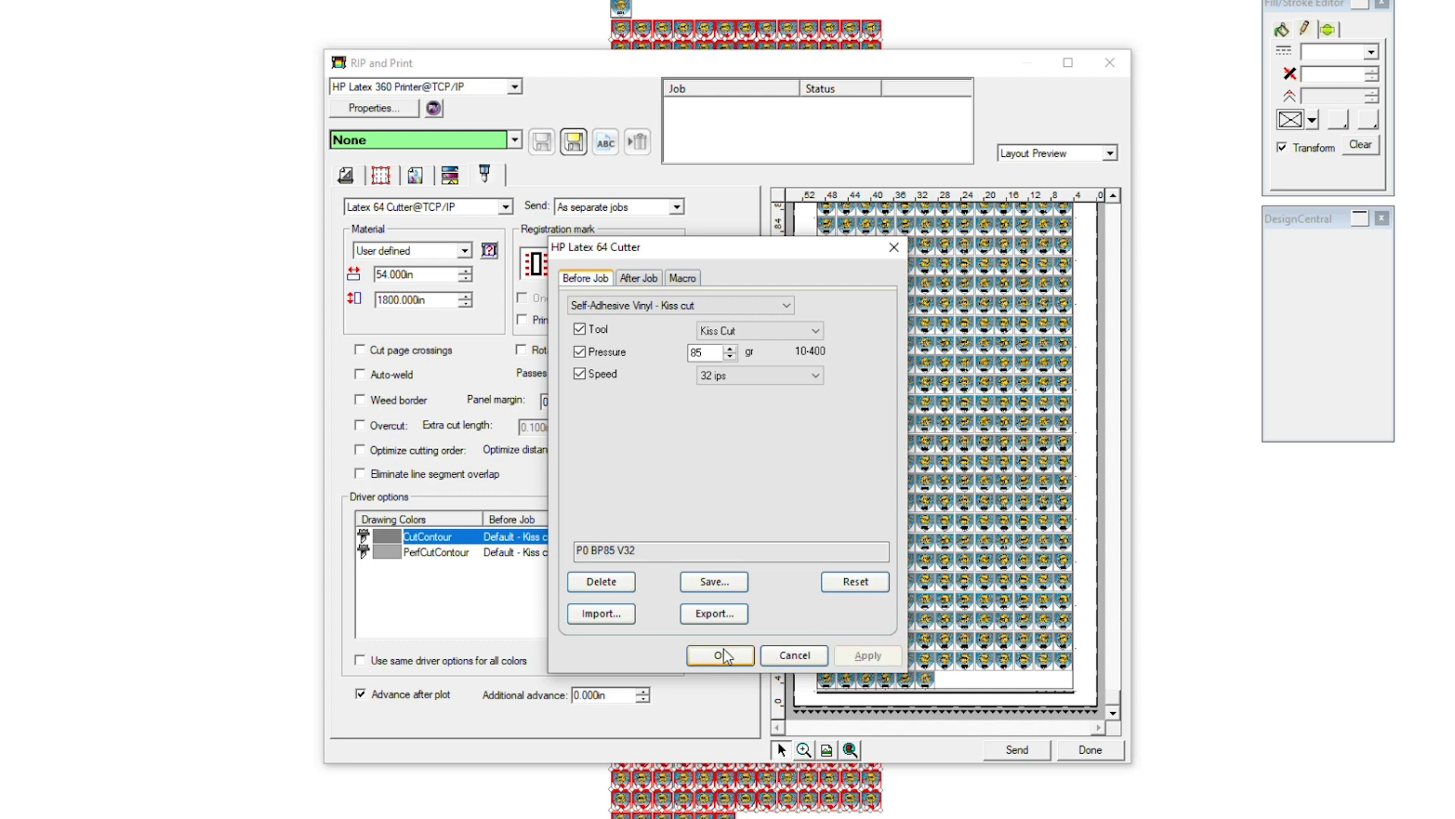
click(720, 655)
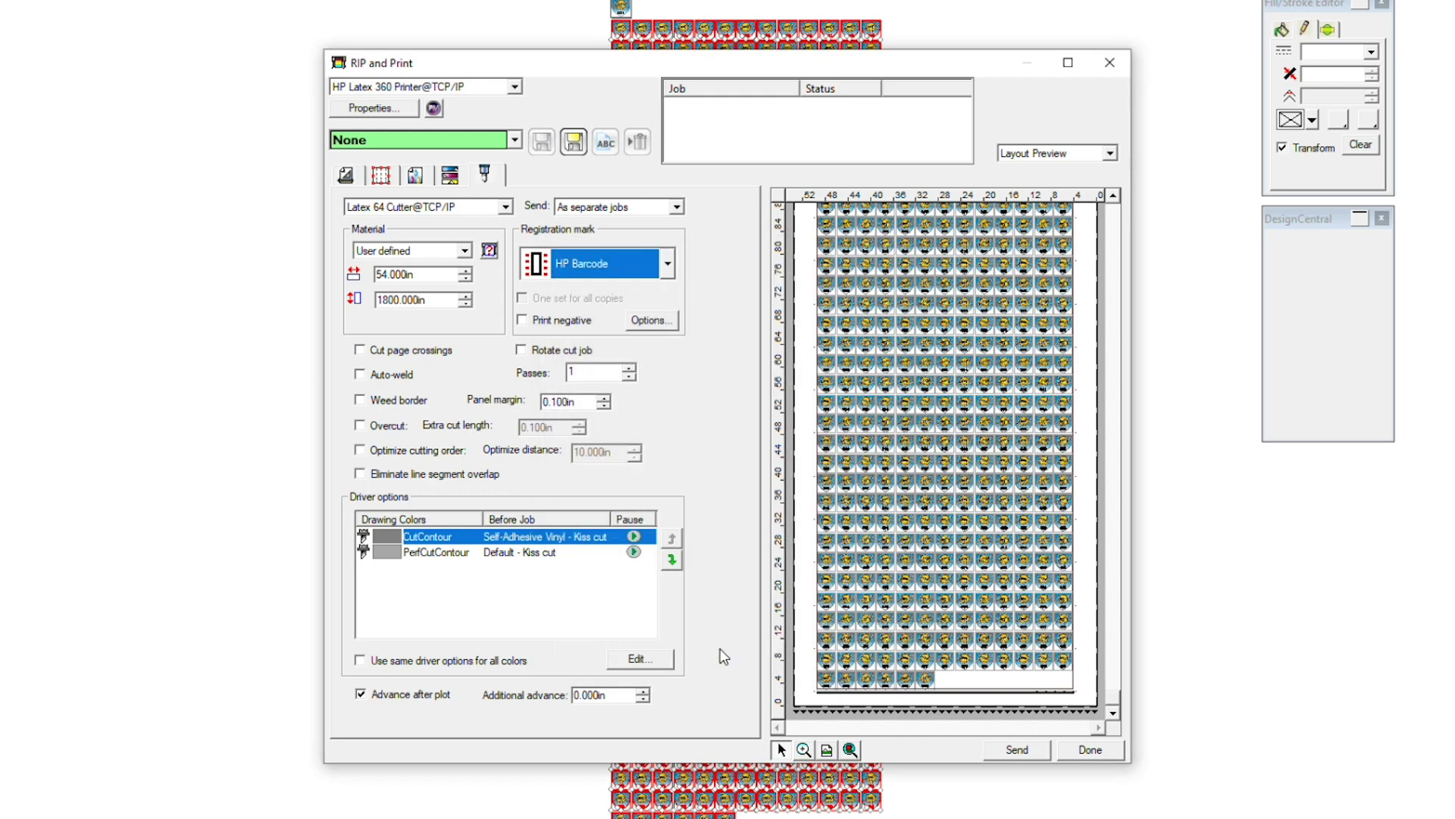
Assign the Self-Adhesive Vinyl - Cut through preset to PerfCutContour and send the print-and-cut job
click(378, 551)
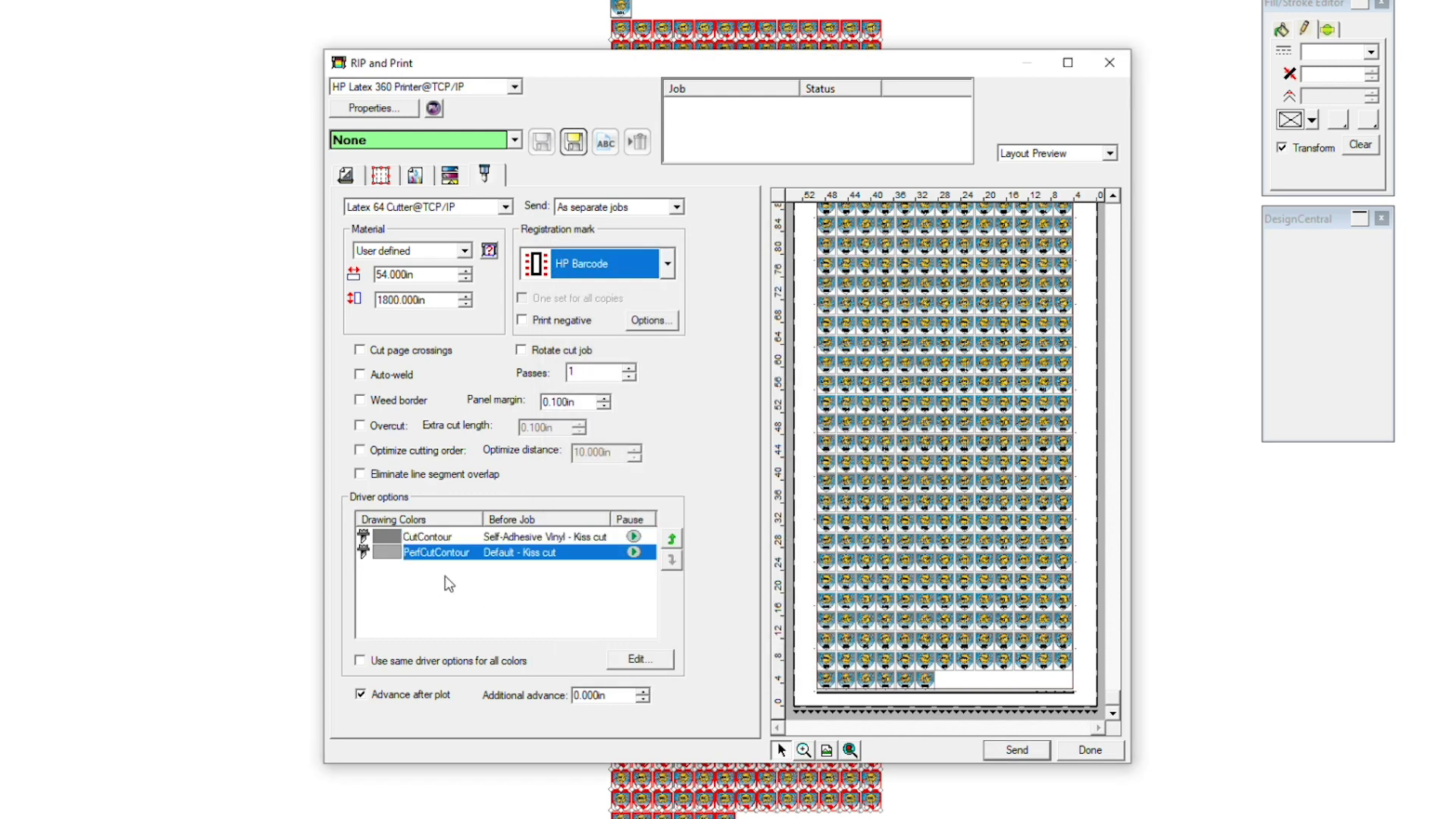
click(628, 660)
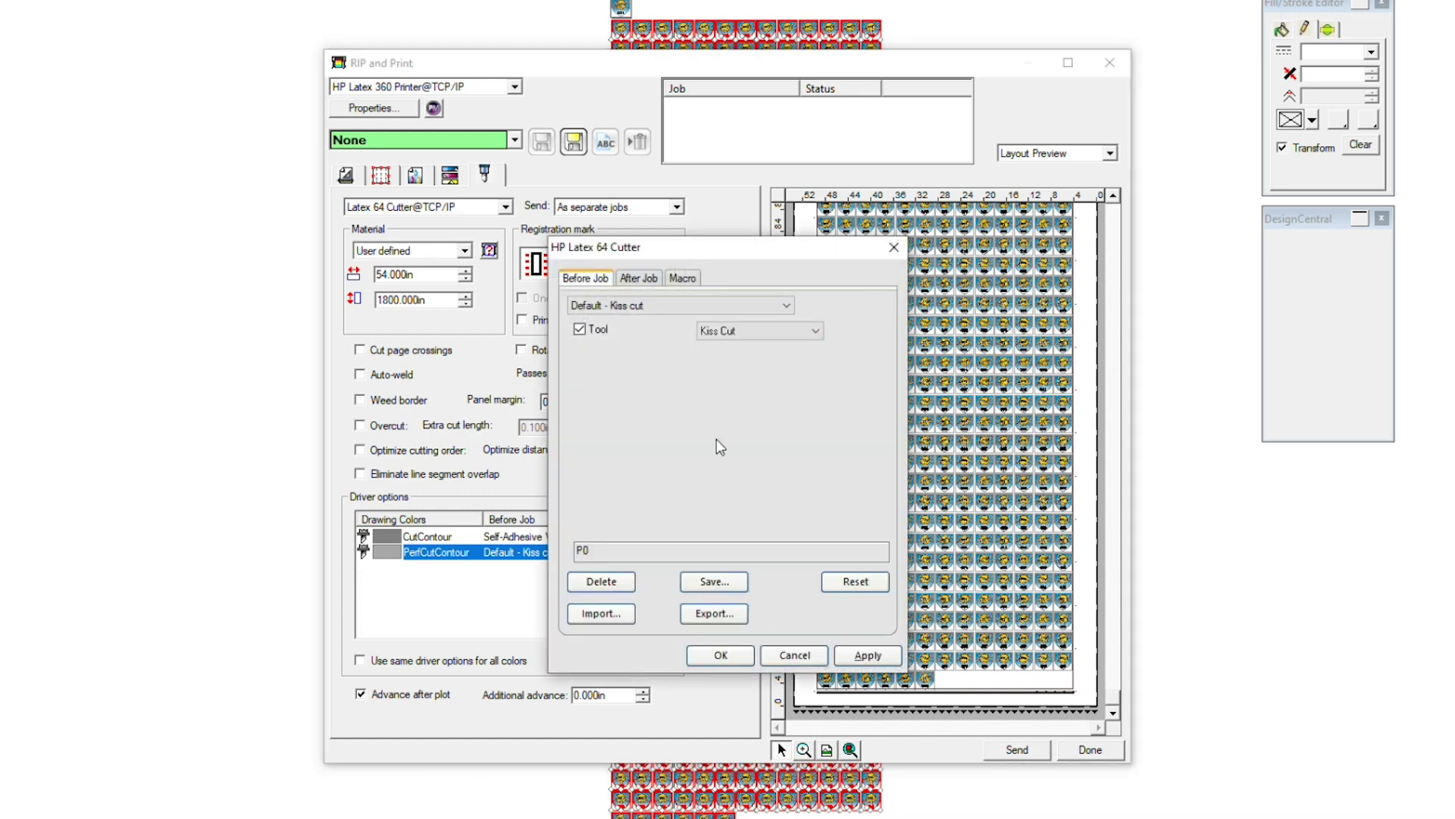
click(666, 311)
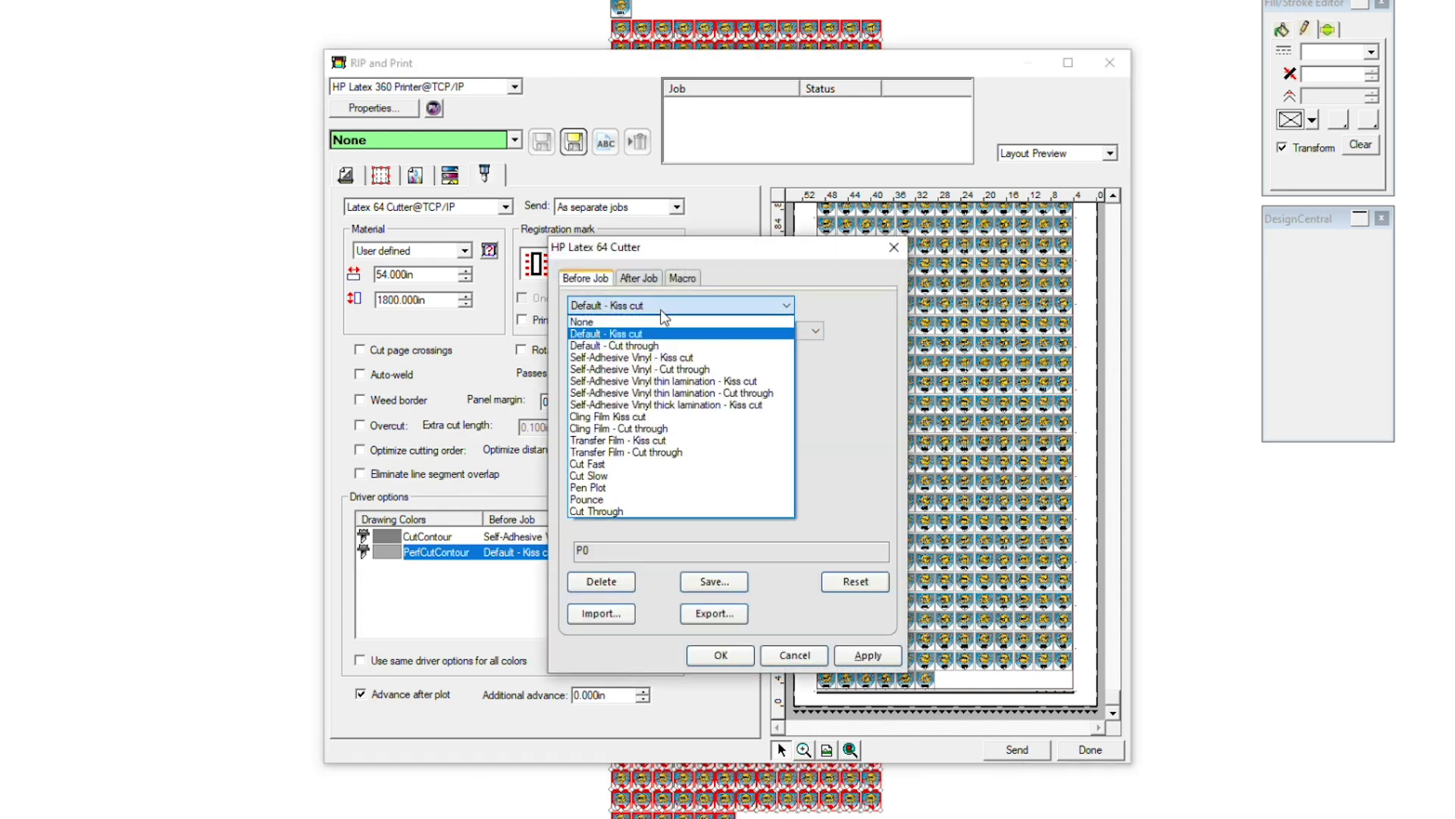
click(670, 369)
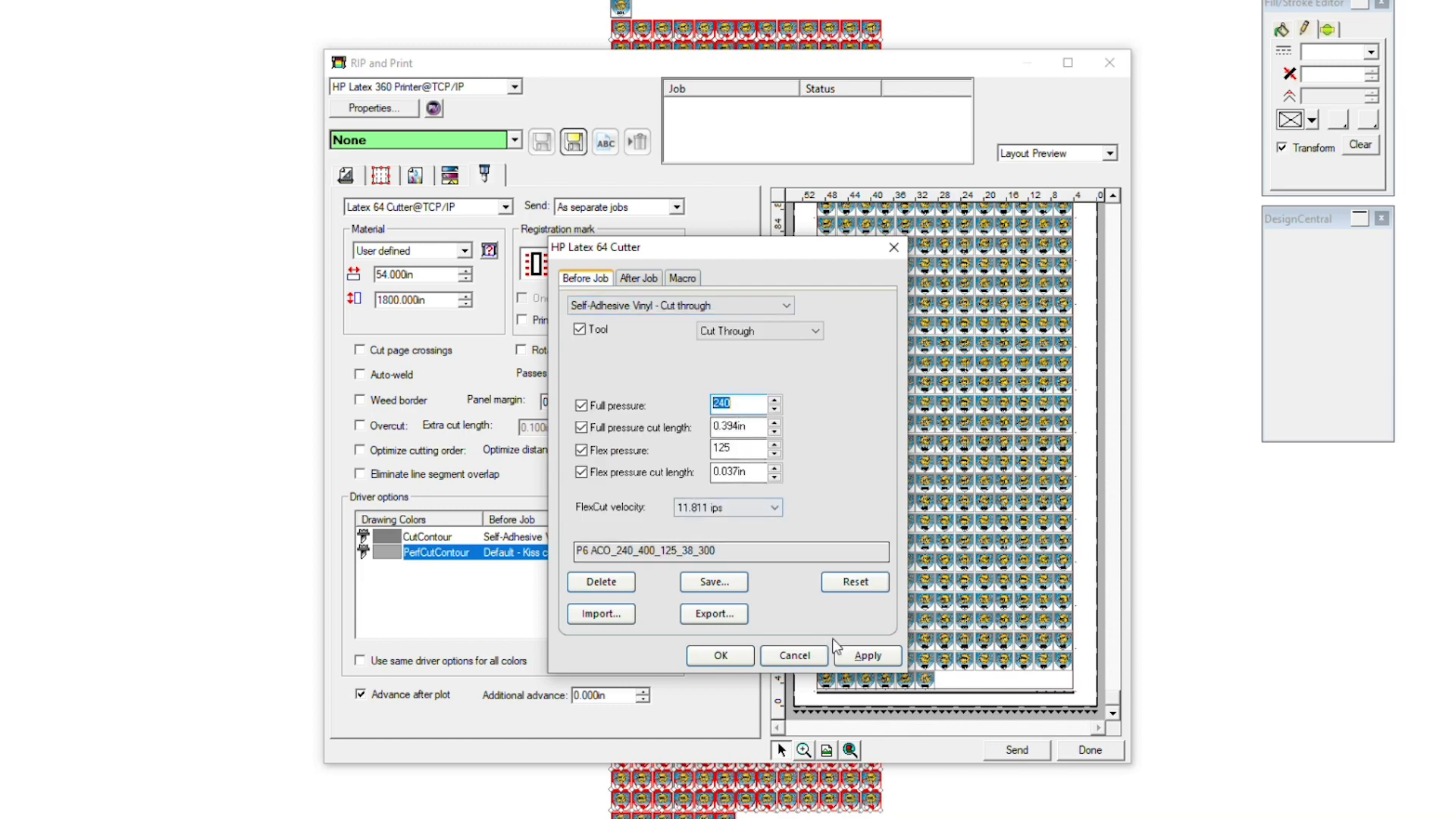
click(866, 655)
click(720, 655)
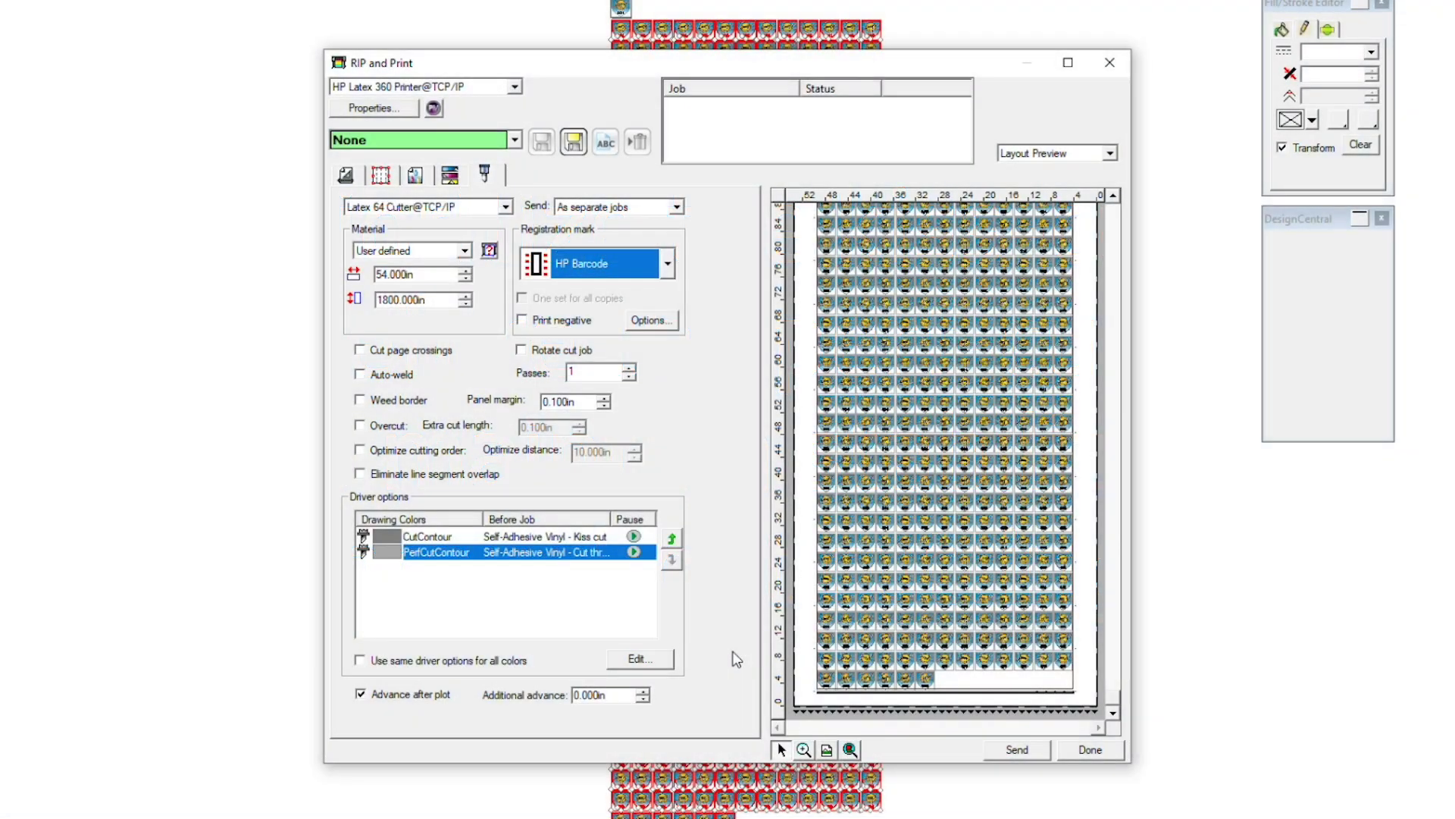
click(1008, 748)
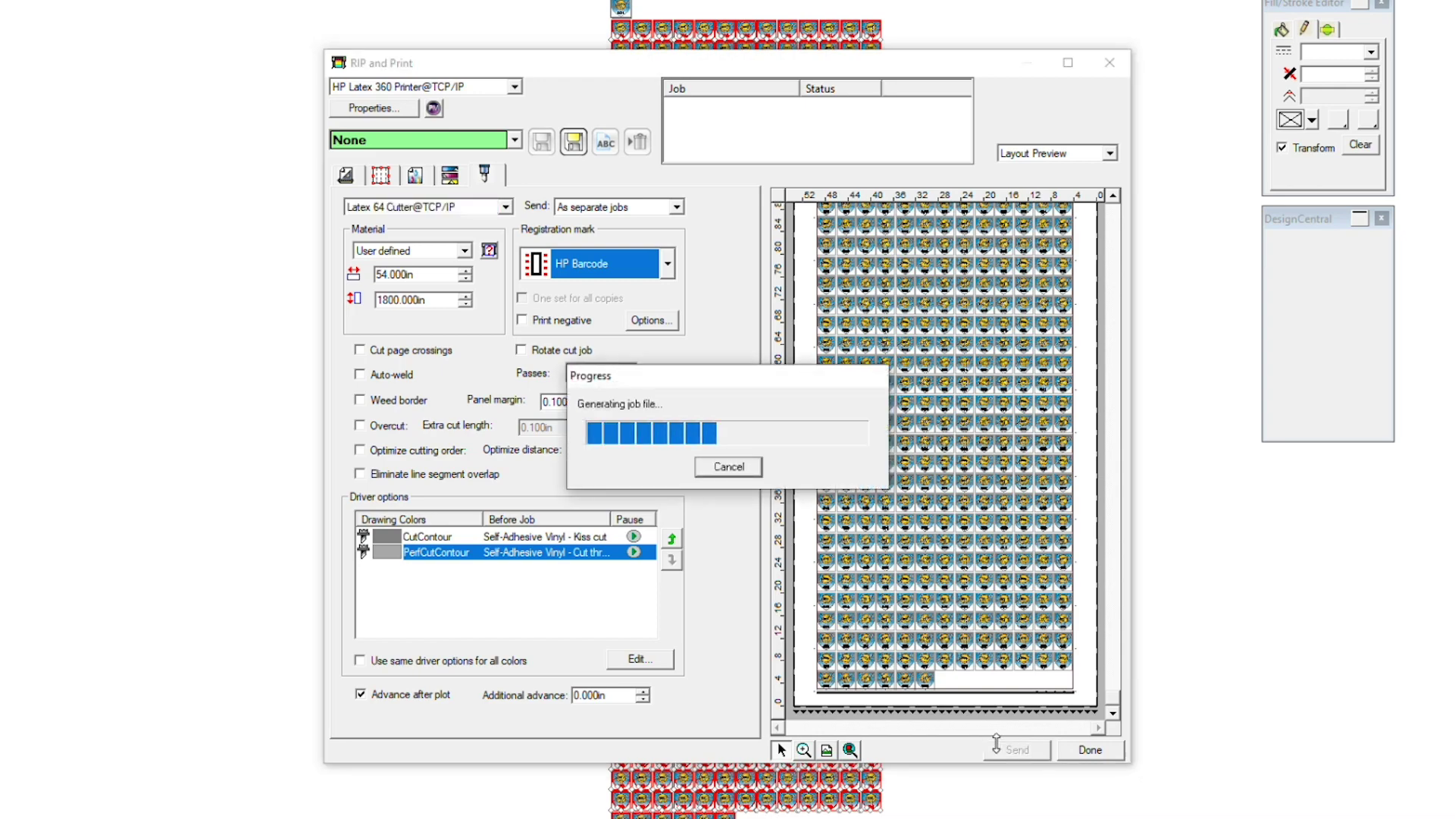